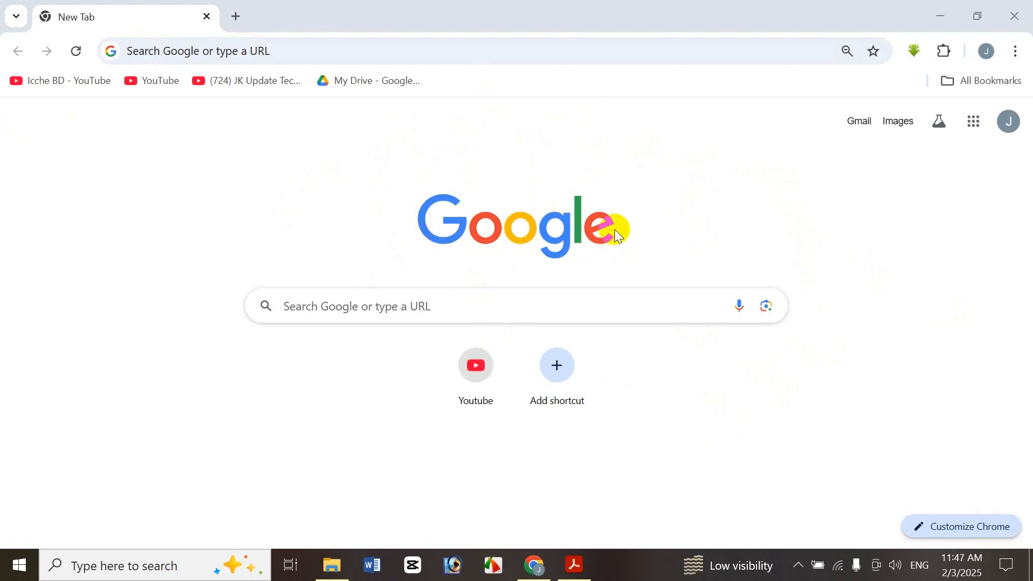
# View the WordPress login page at hbonline.xyz/admin, and replace its browser tab with a new blank one
pyautogui.click(273, 46)
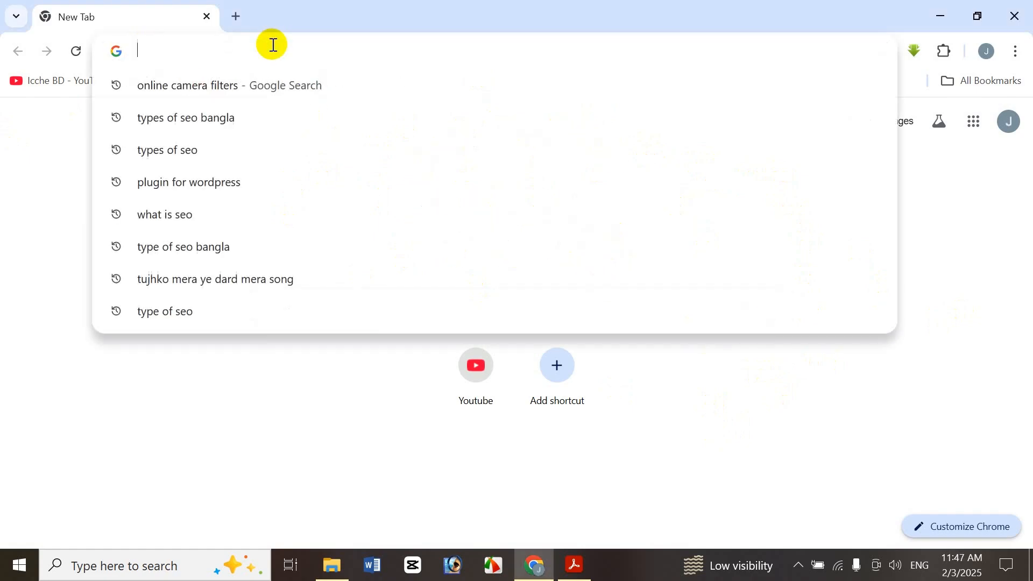
pyautogui.write('h')
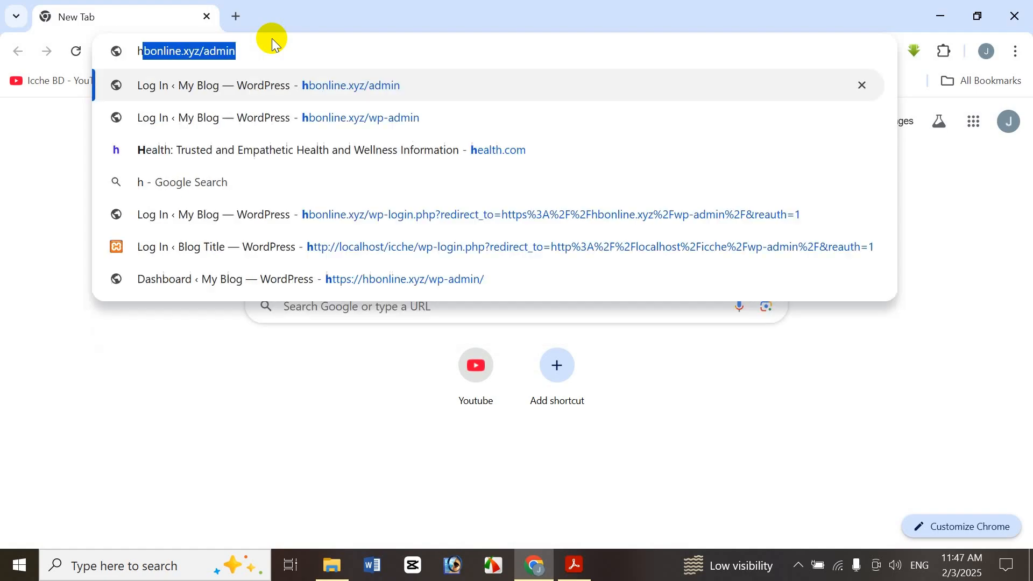
pyautogui.click(205, 51)
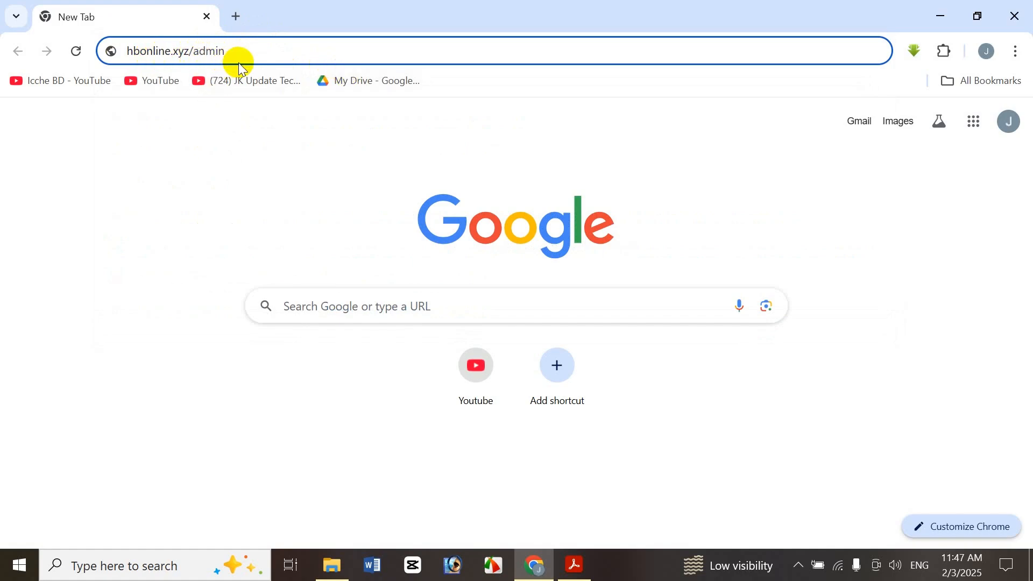
pyautogui.press('Return')
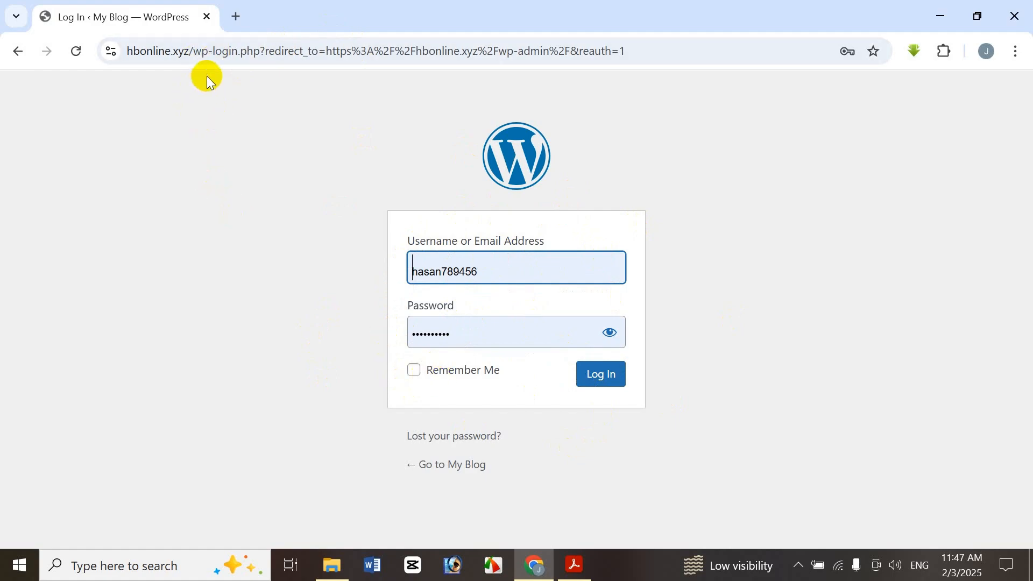
pyautogui.click(234, 16)
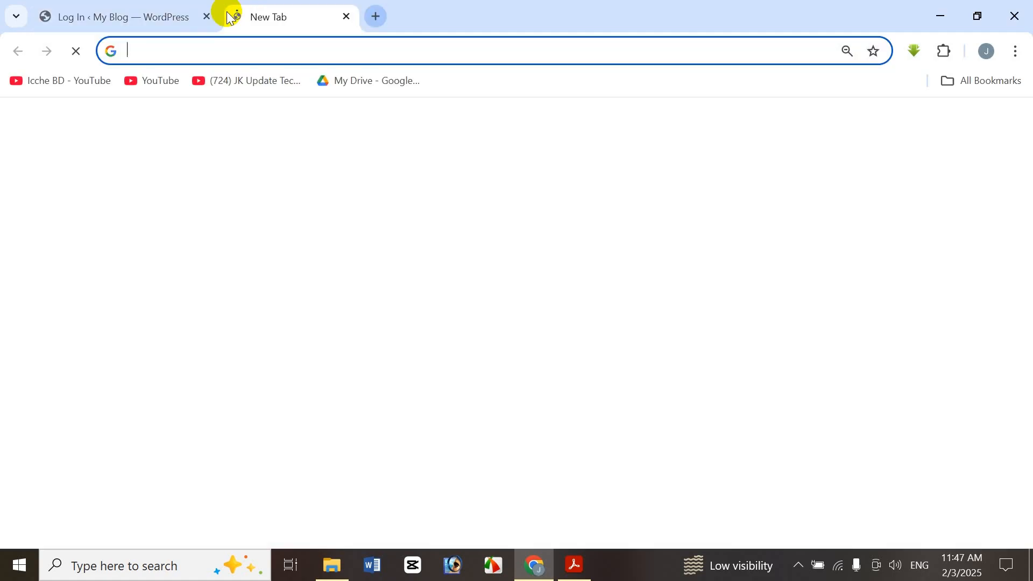
pyautogui.click(207, 17)
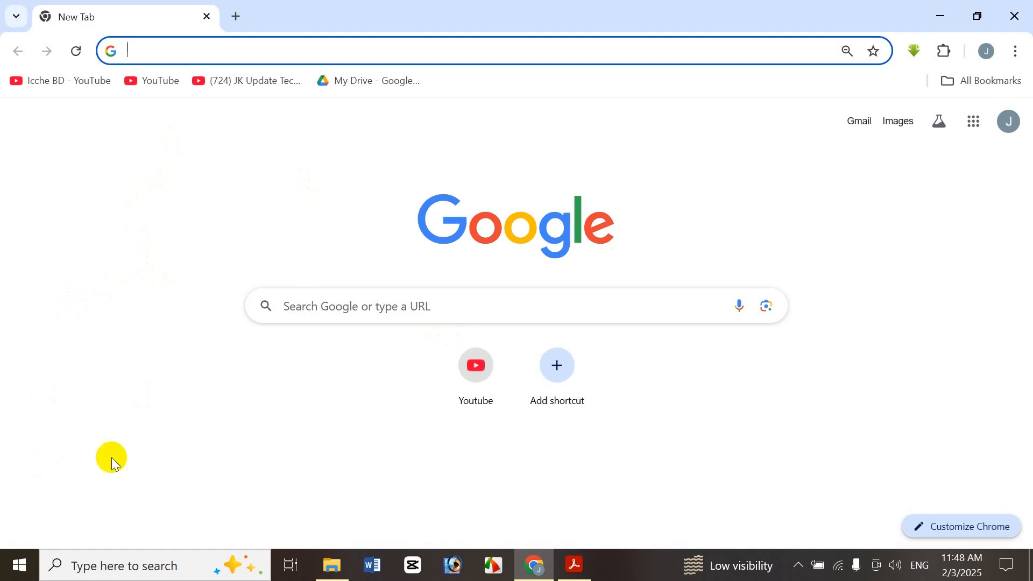
# Launch the XAMPP Control Panel, start the Apache and MySQL modules, and minimize it
pyautogui.click(69, 568)
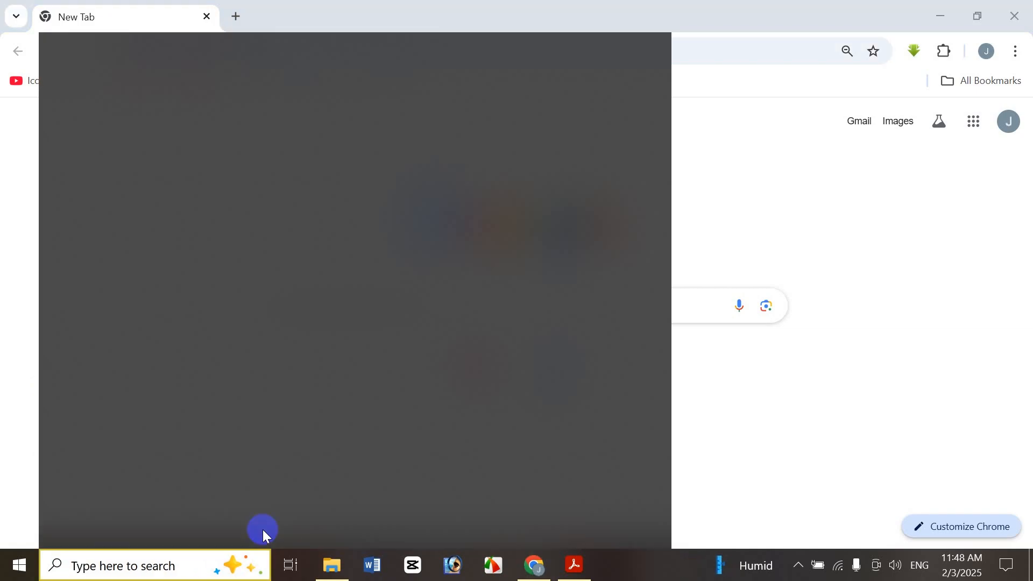
pyautogui.write('xam')
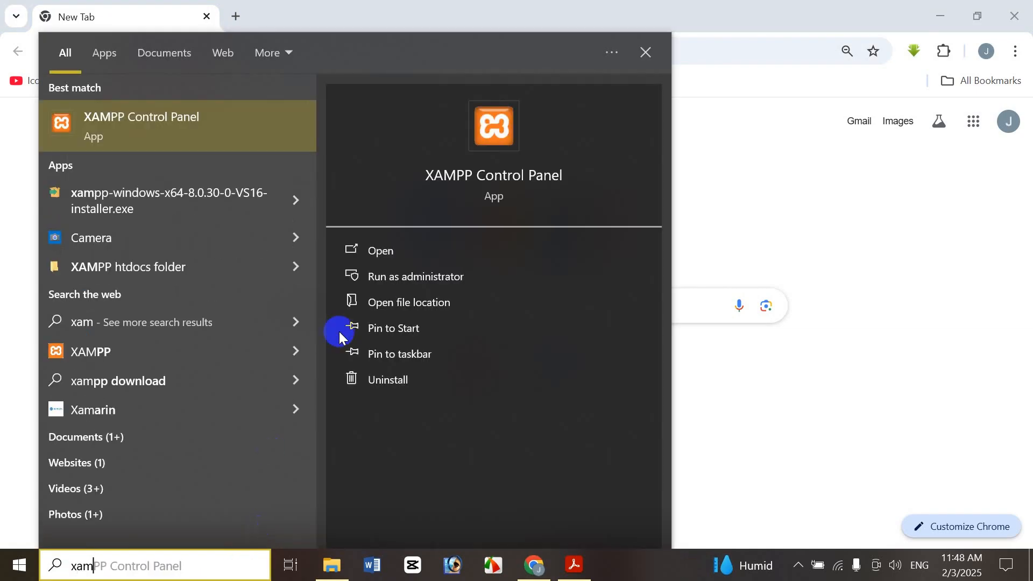
pyautogui.click(514, 176)
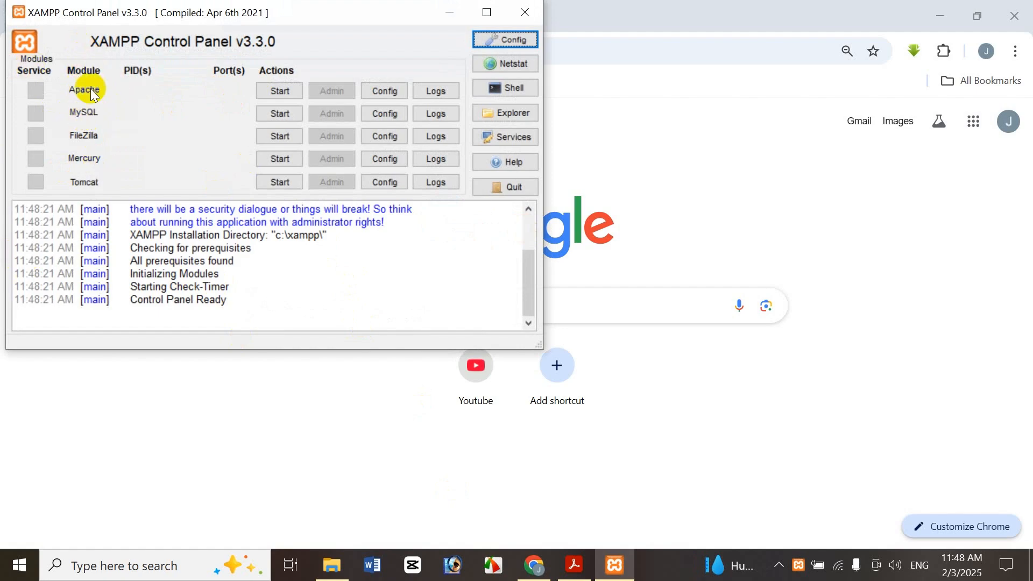
pyautogui.click(276, 88)
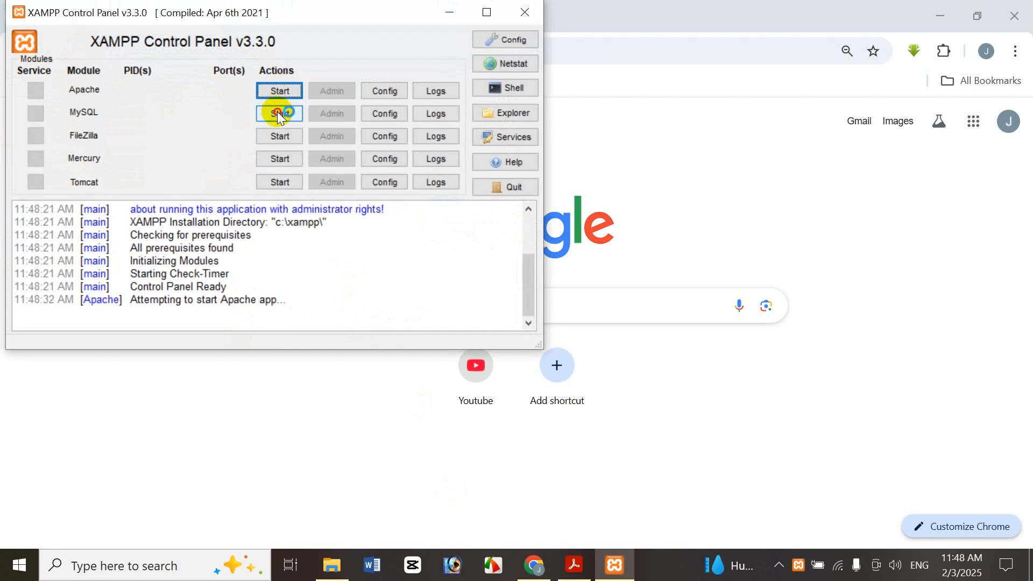
pyautogui.click(277, 112)
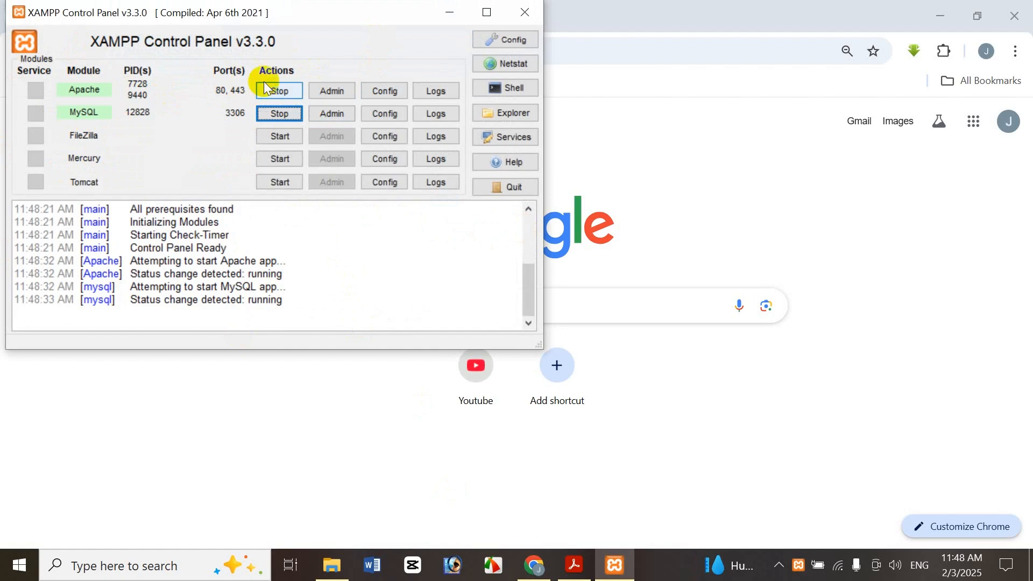
pyautogui.click(444, 12)
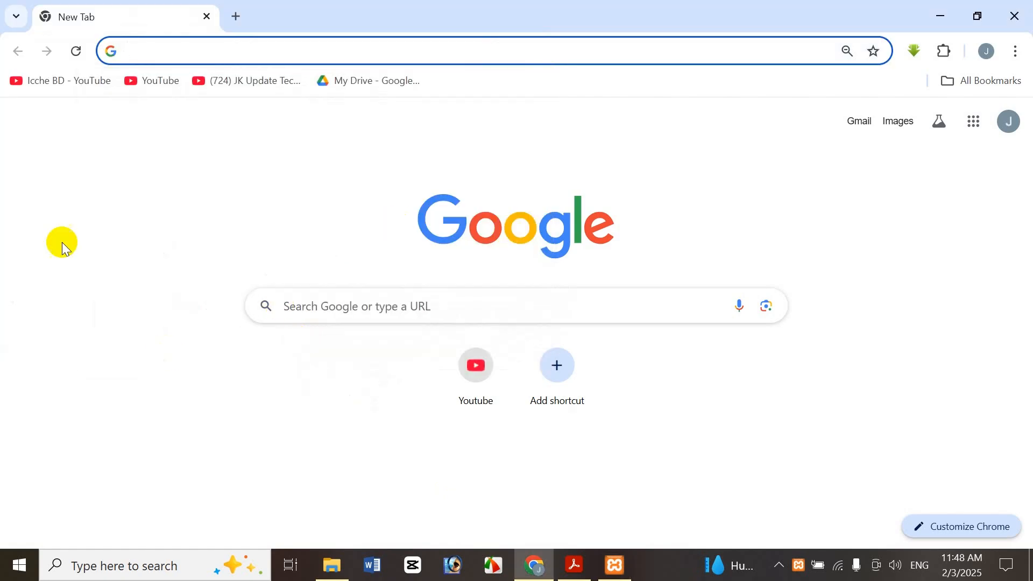
# Open the local WordPress admin dashboard at localhost/icche/admin
pyautogui.click(332, 51)
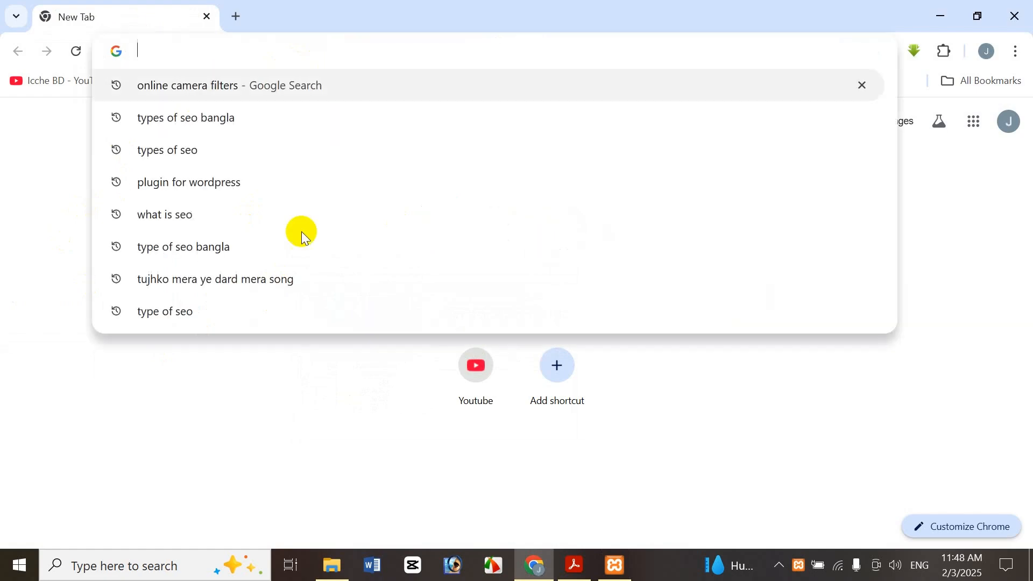
pyautogui.write('l')
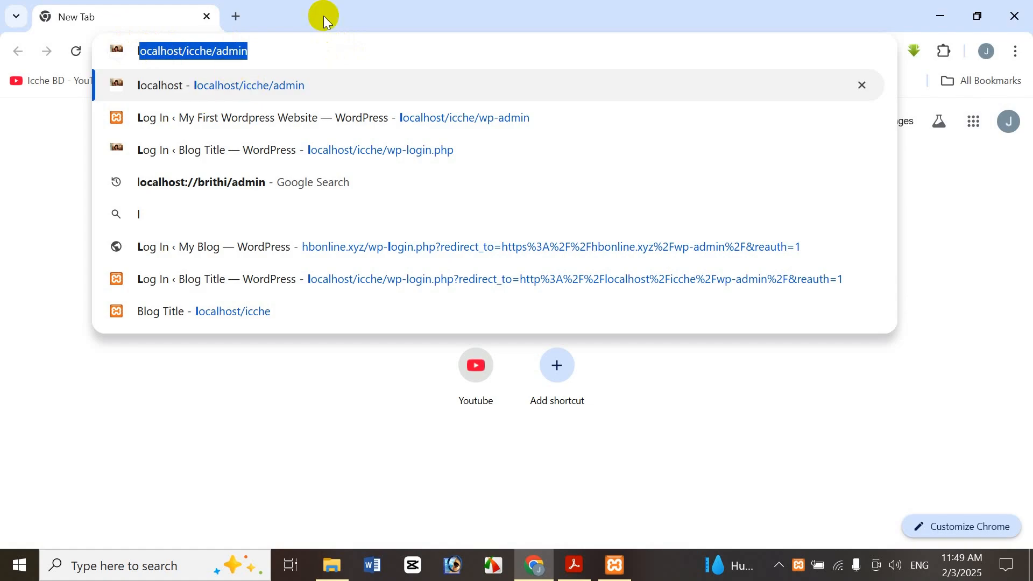
pyautogui.click(261, 47)
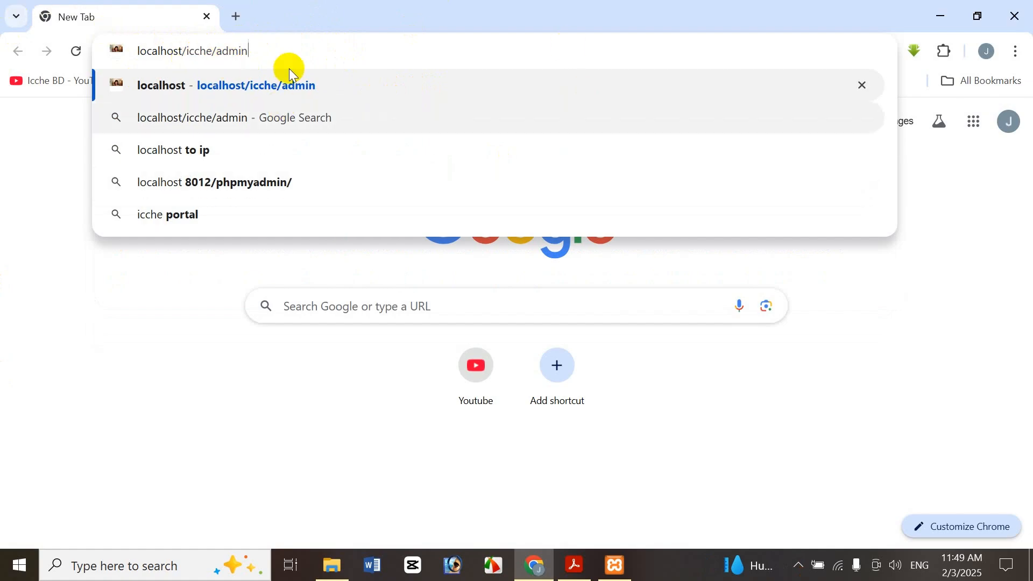
pyautogui.click(272, 102)
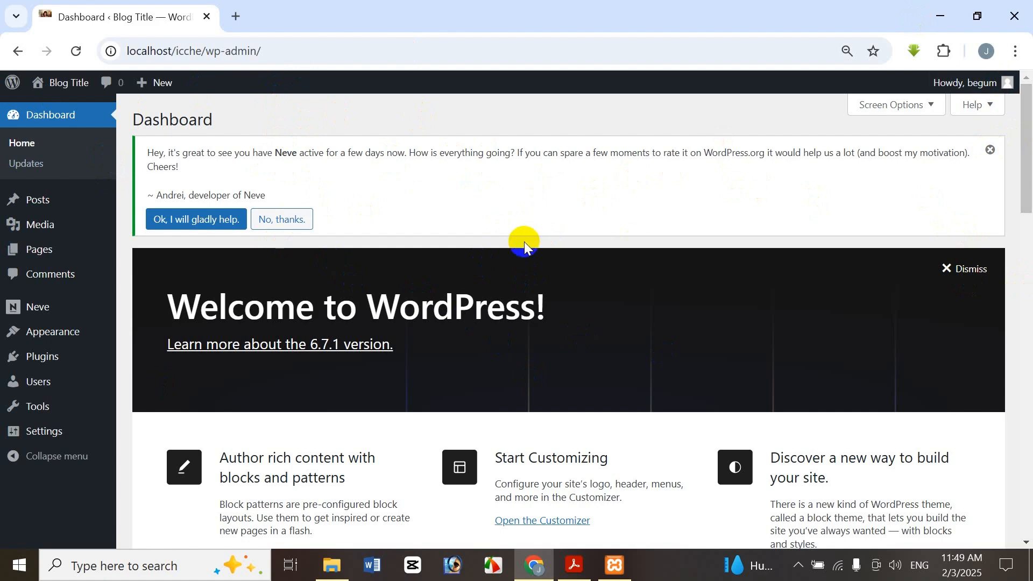
# Log out of the WordPress dashboard and log back in with the account's username and password
pyautogui.moveTo(1007, 82)
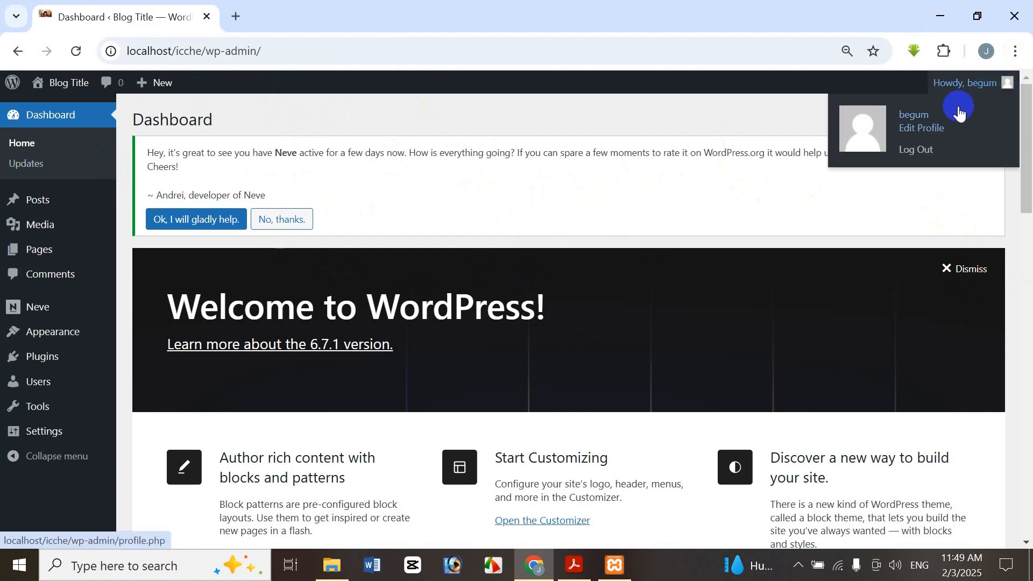
pyautogui.click(926, 152)
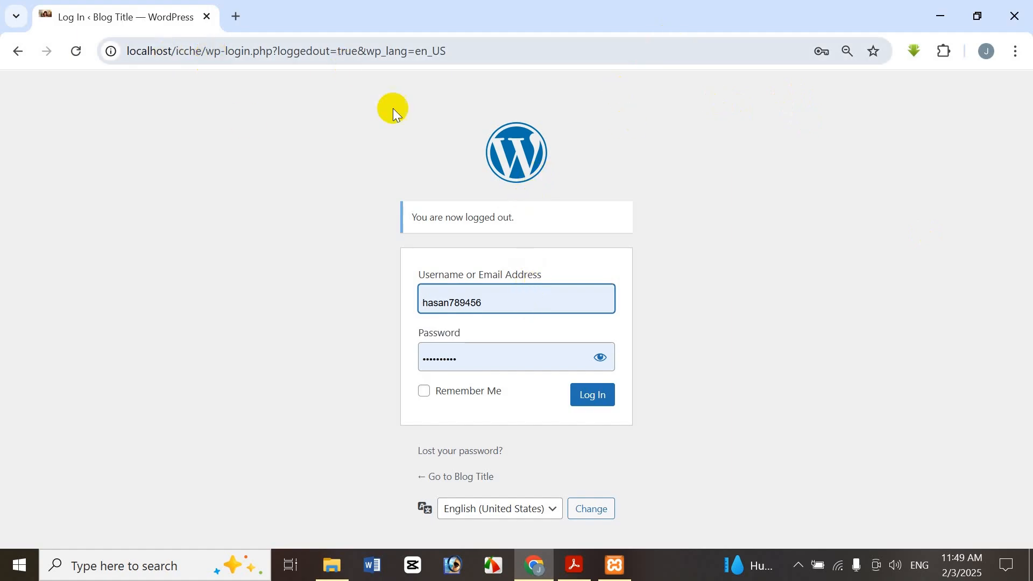
pyautogui.doubleClick(501, 293)
pyautogui.press('BackSpace')
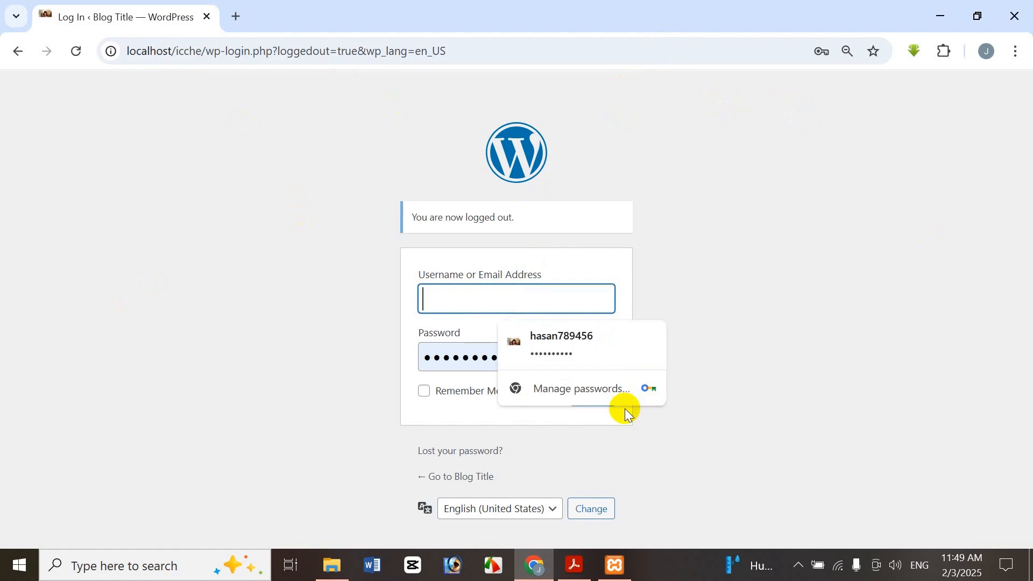
pyautogui.write('begum')
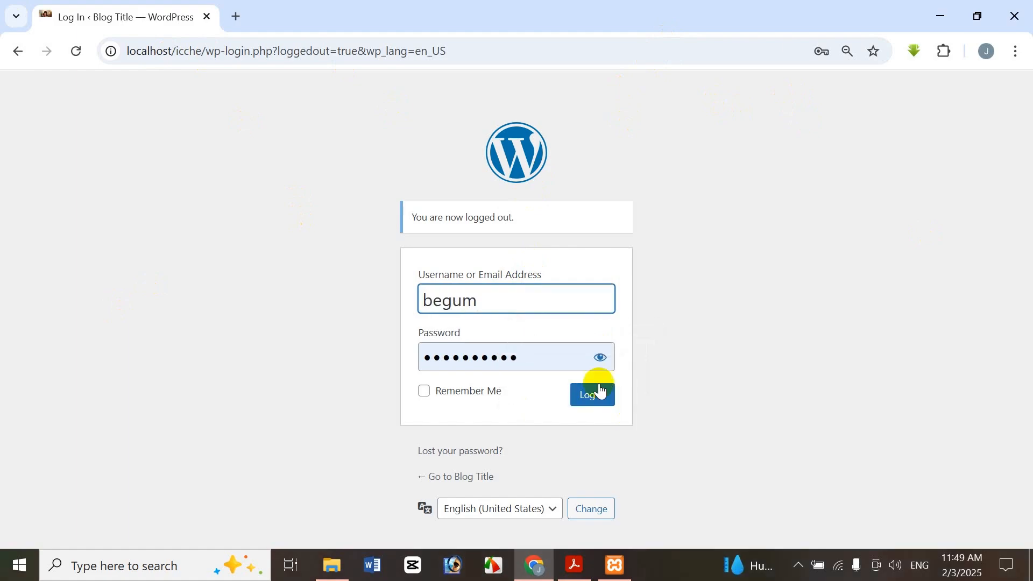
pyautogui.press('Tab')
pyautogui.write('••••')
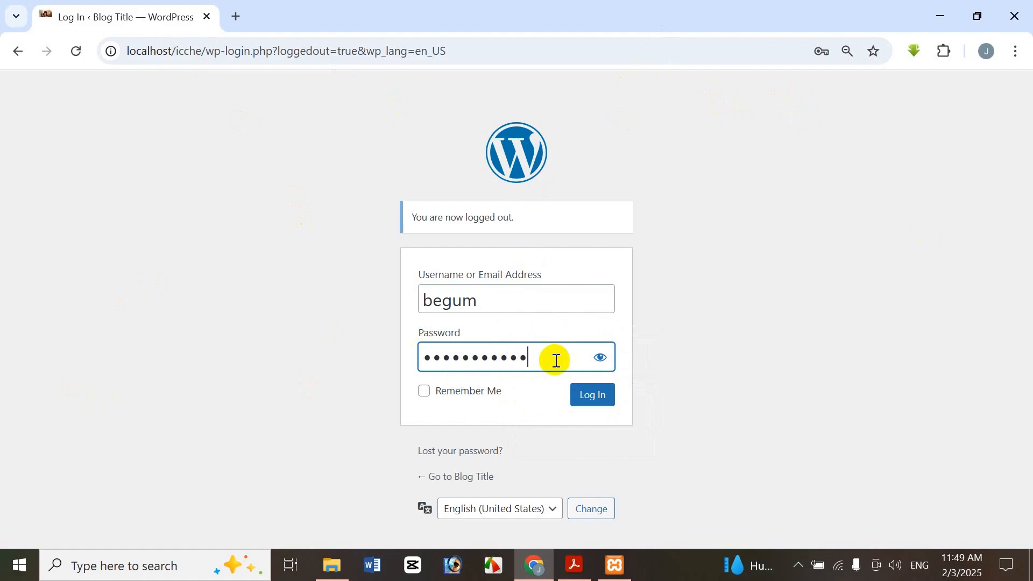
pyautogui.click(595, 399)
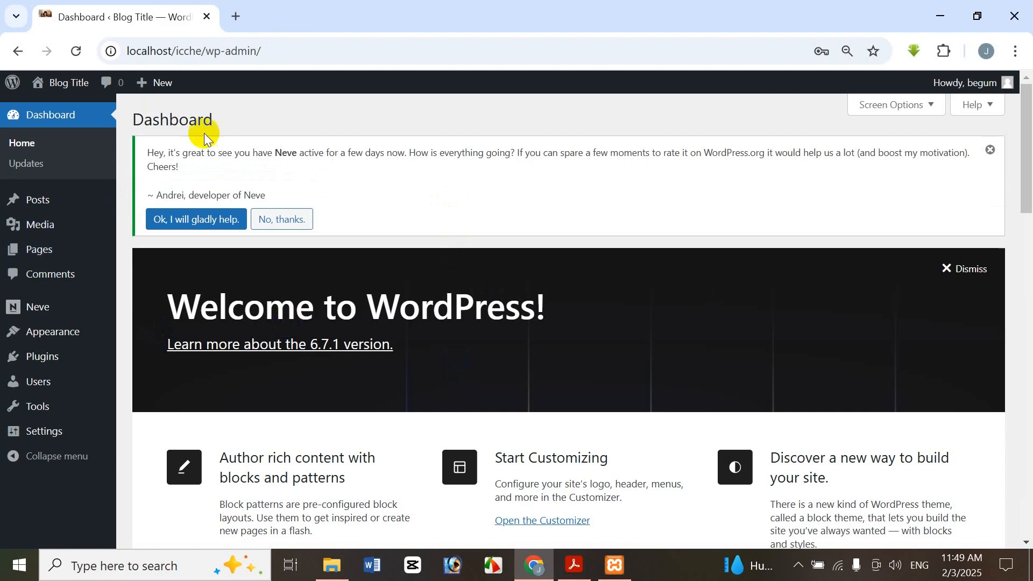
# Look over the WordPress dashboard and open the list of installed plugins
pyautogui.moveTo(1029, 114)
pyautogui.mouseDown()
pyautogui.moveTo(1029, 144)
pyautogui.moveTo(1030, 113)
pyautogui.mouseUp()
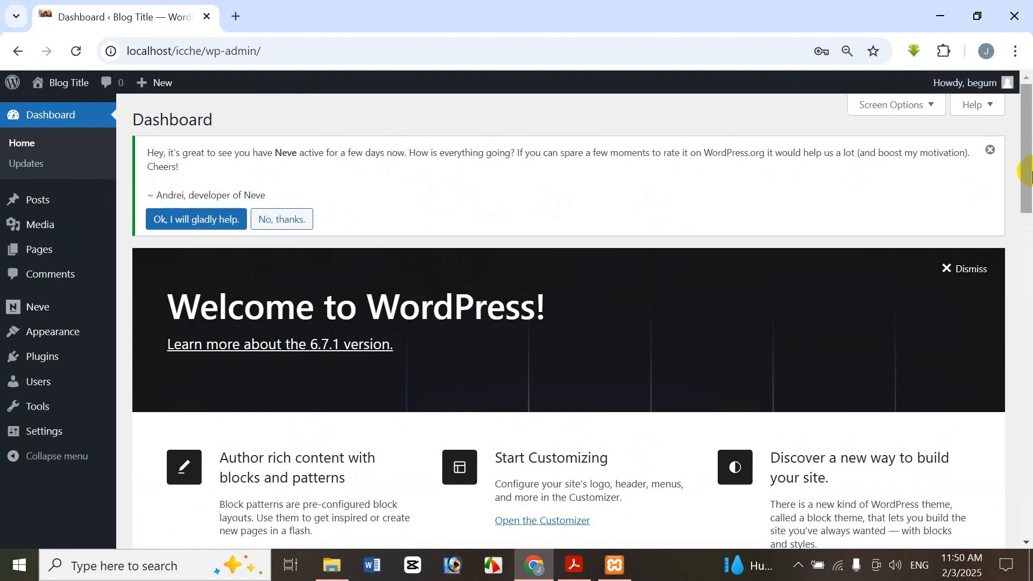
pyautogui.moveTo(1027, 176)
pyautogui.mouseDown()
pyautogui.moveTo(1029, 200)
pyautogui.moveTo(1029, 177)
pyautogui.mouseUp()
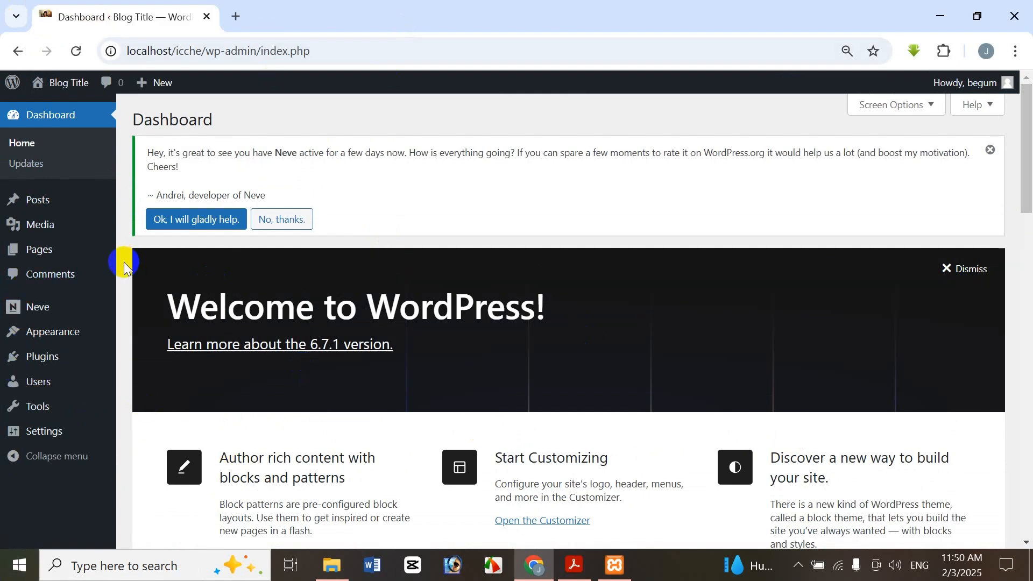
pyautogui.click(50, 361)
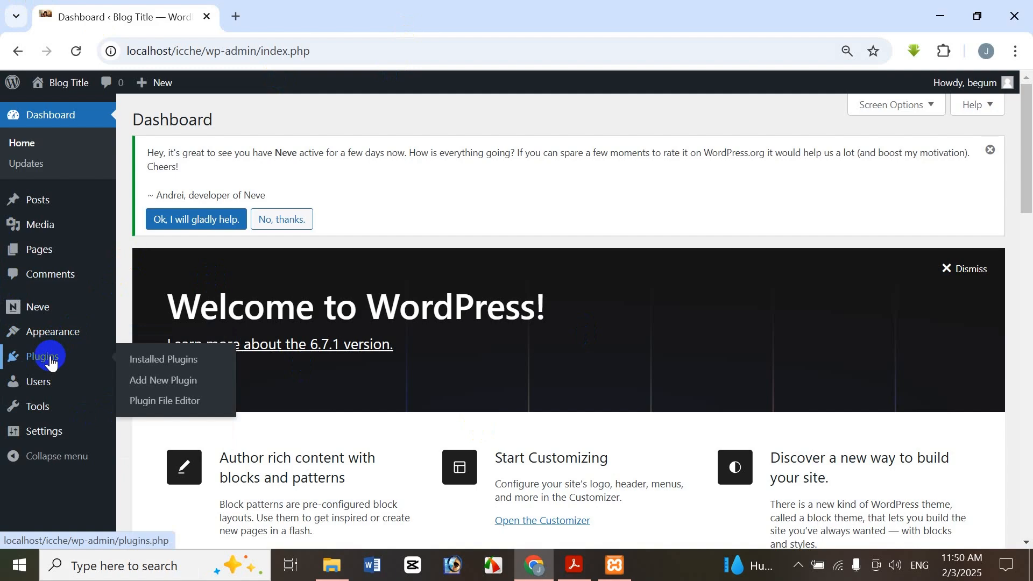
pyautogui.click(51, 362)
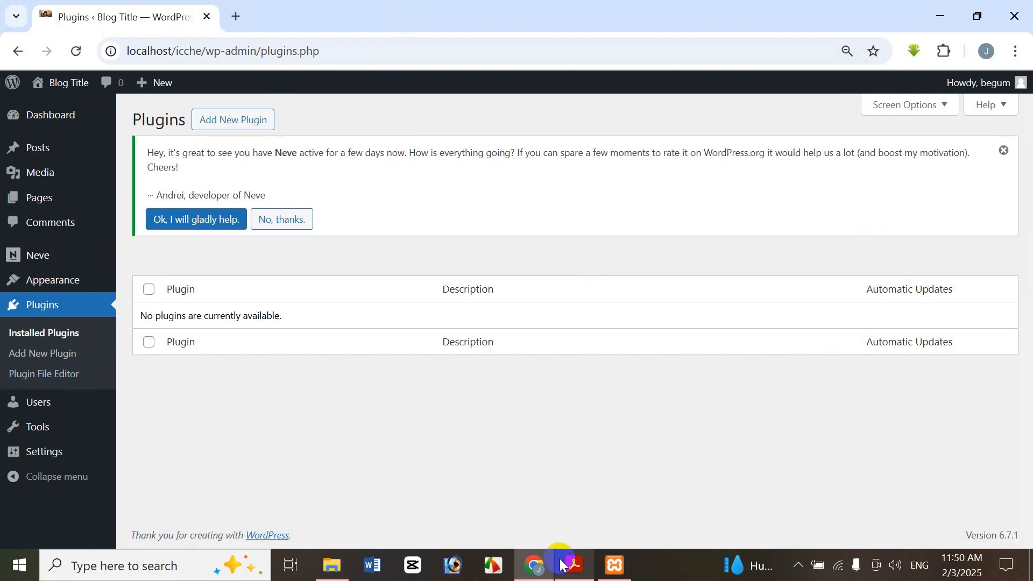
pyautogui.moveTo(561, 564)
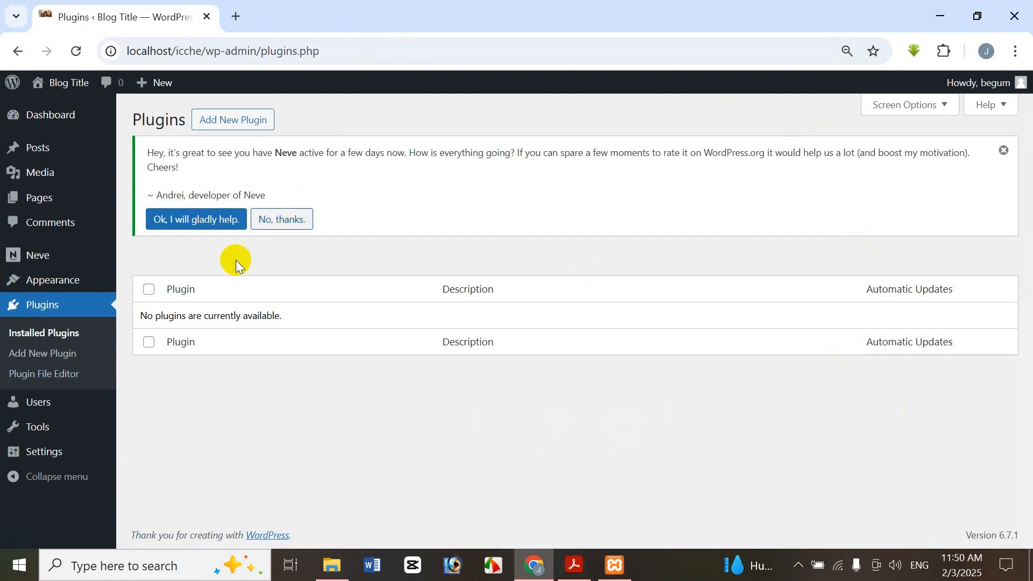
pyautogui.click(64, 339)
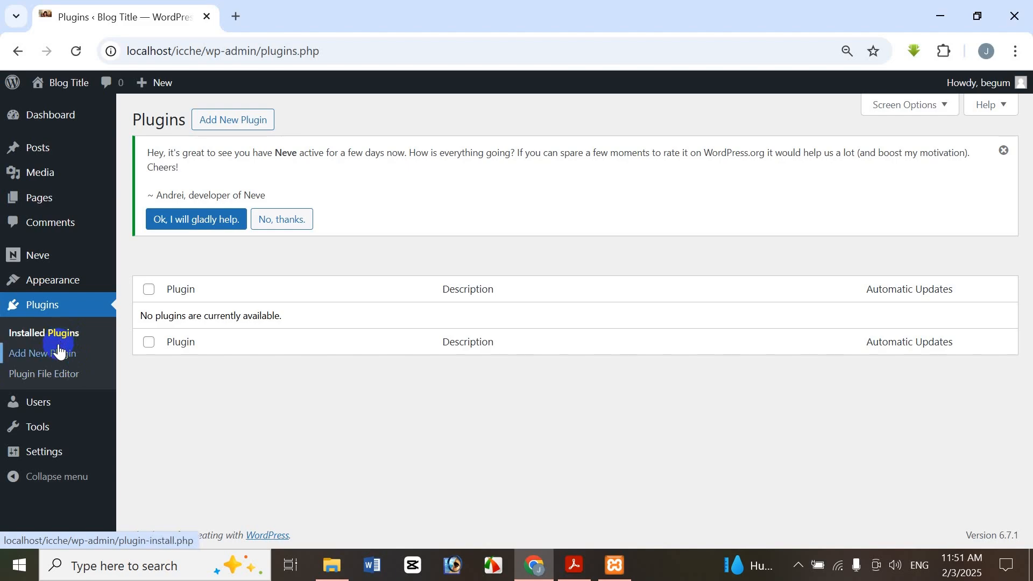
# Go to the page for adding new plugins and search for "wp reset"
pyautogui.click(60, 352)
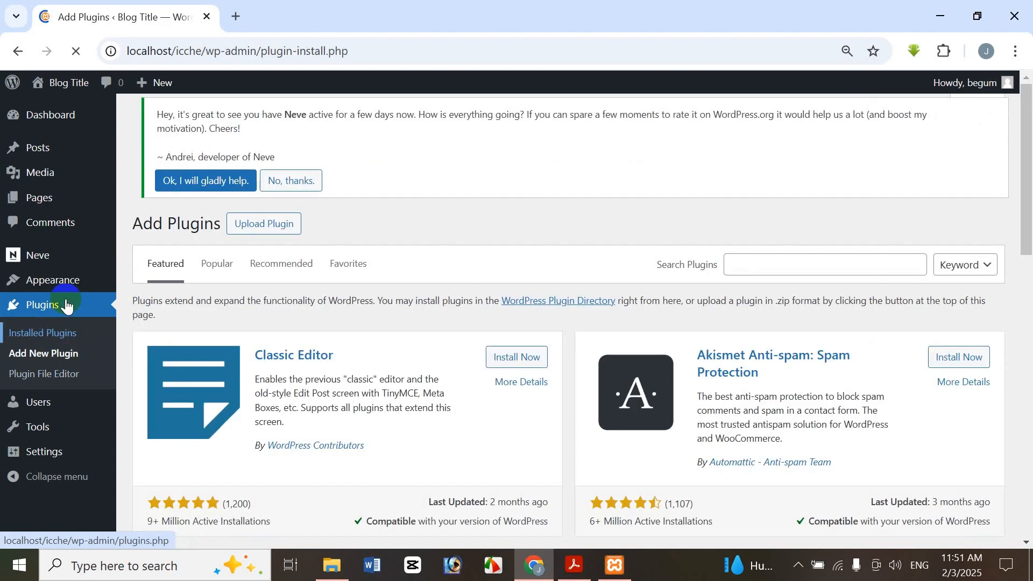
pyautogui.click(760, 267)
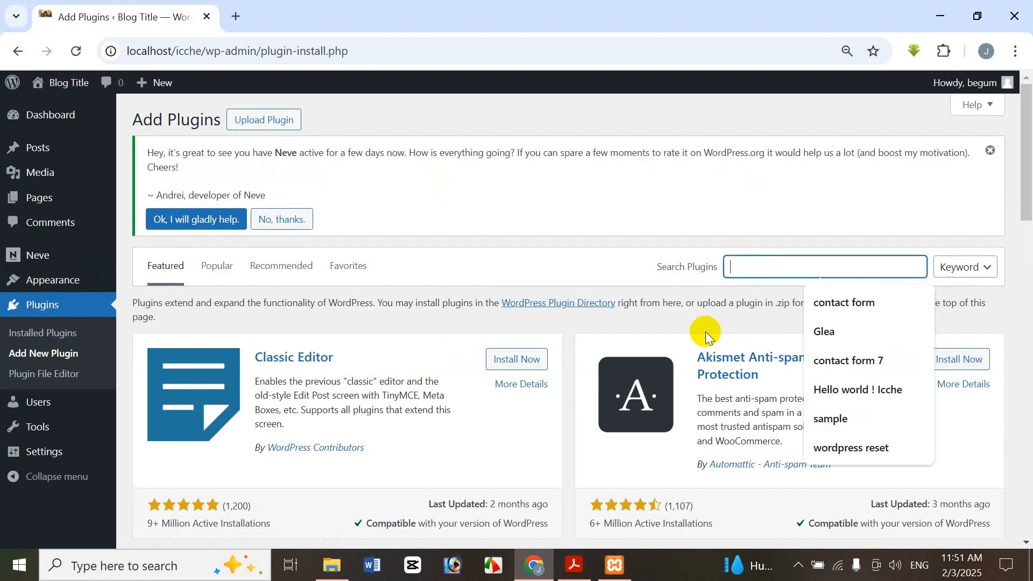
pyautogui.write('wp')
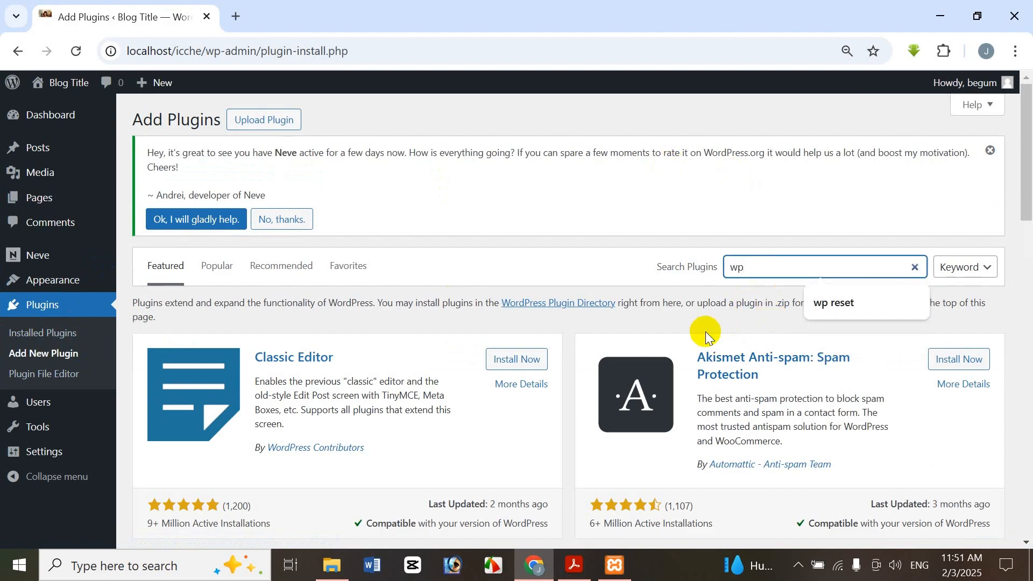
pyautogui.write(' reset')
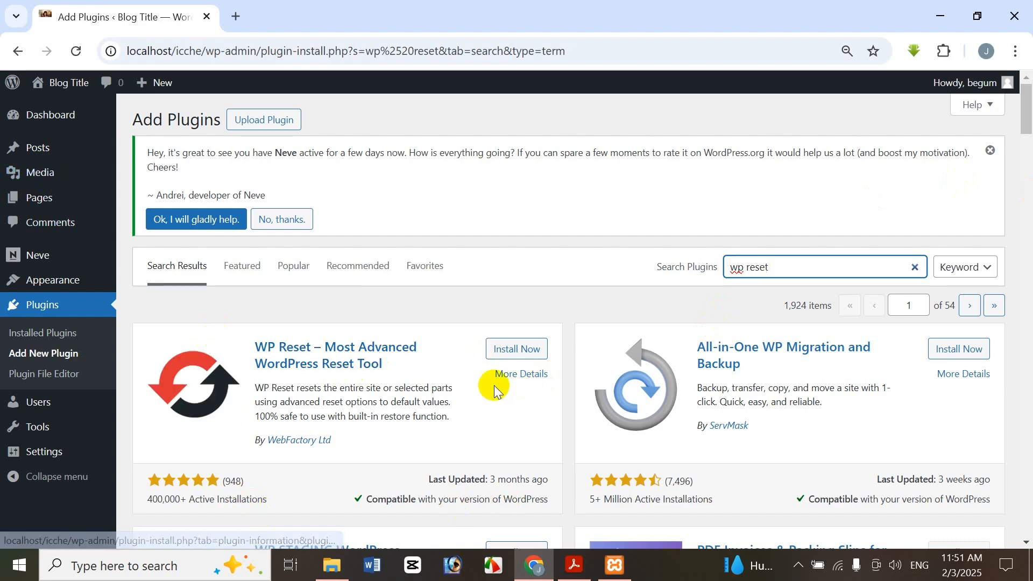
# View the details of the plugin "WP Reset – Most Advanced WordPress Reset Tool"
pyautogui.click(221, 394)
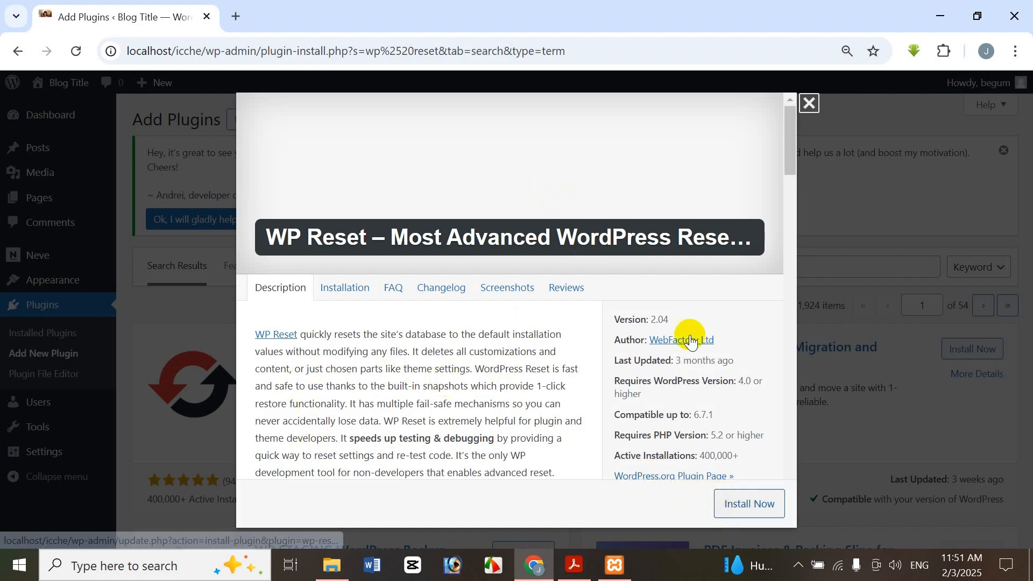
pyautogui.click(809, 102)
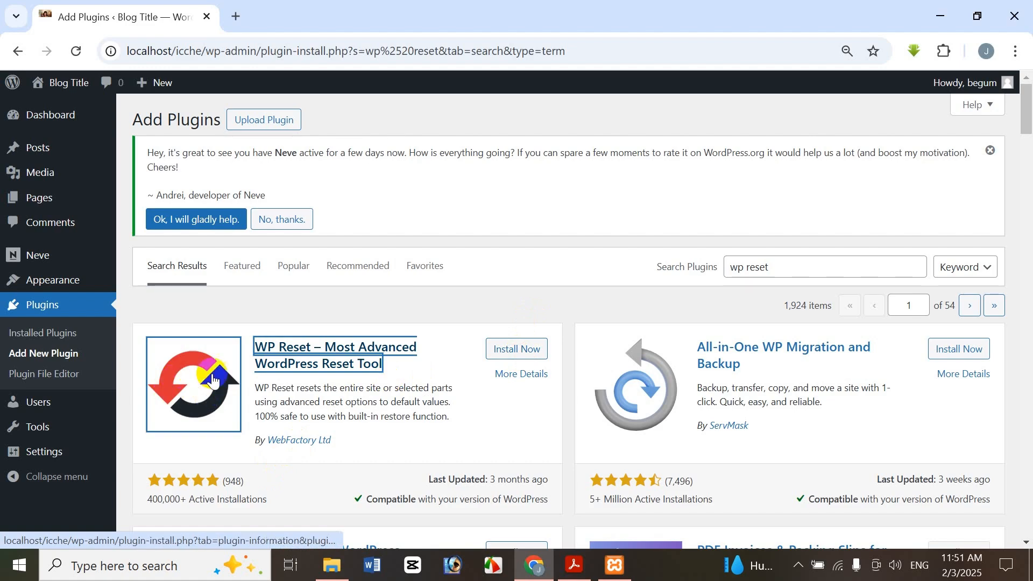
pyautogui.click(529, 376)
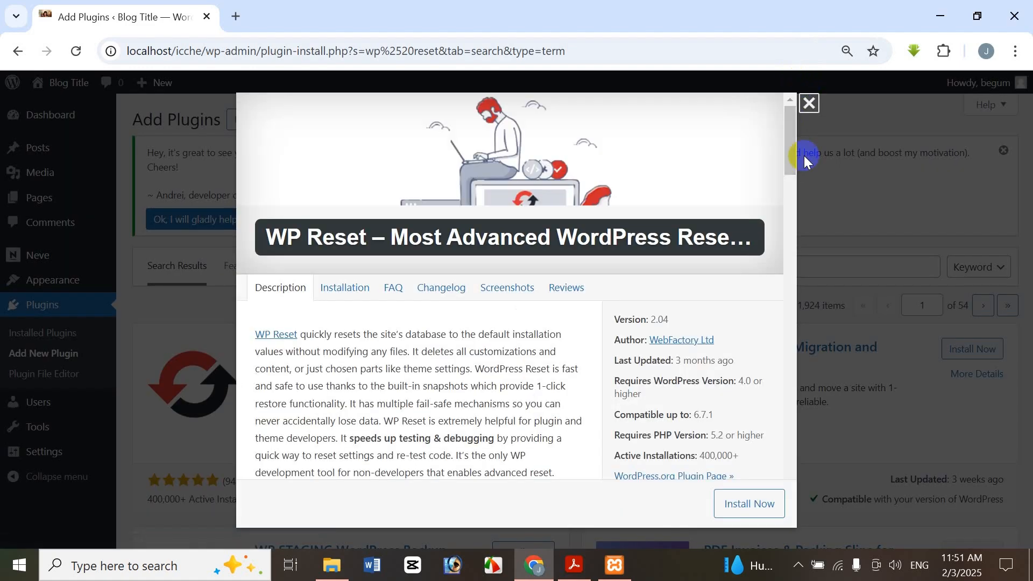
# Install and activate the WP Reset plugin after reviewing its details, and dismiss its welcome notice
pyautogui.scroll(-4, 662, 358)
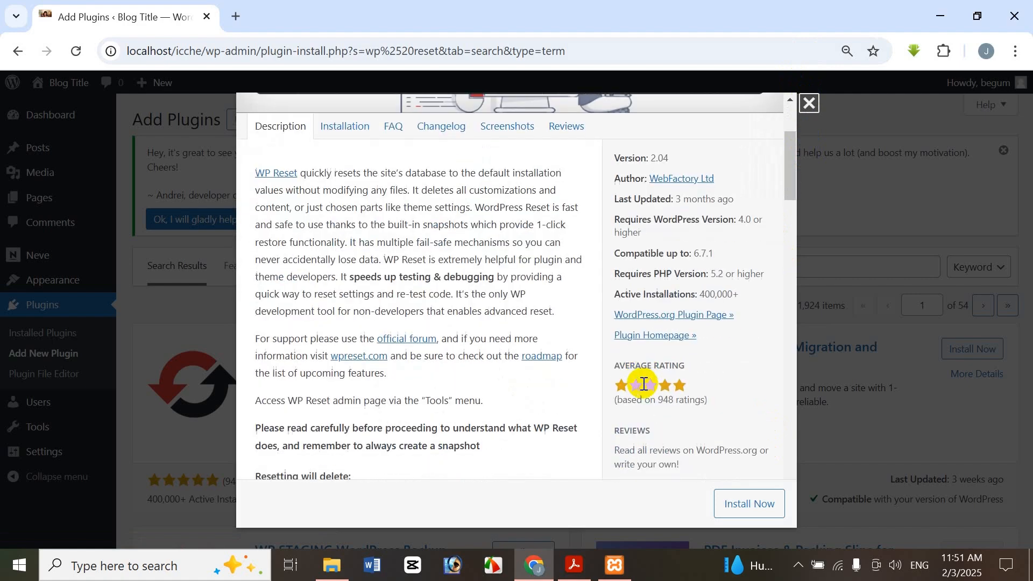
pyautogui.scroll(4, 635, 377)
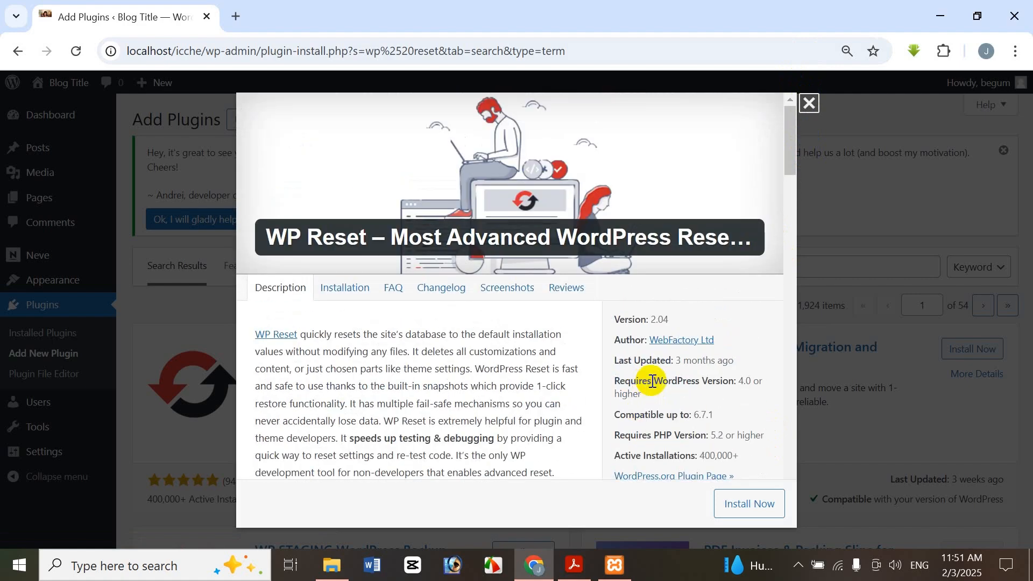
pyautogui.click(808, 103)
pyautogui.click(497, 350)
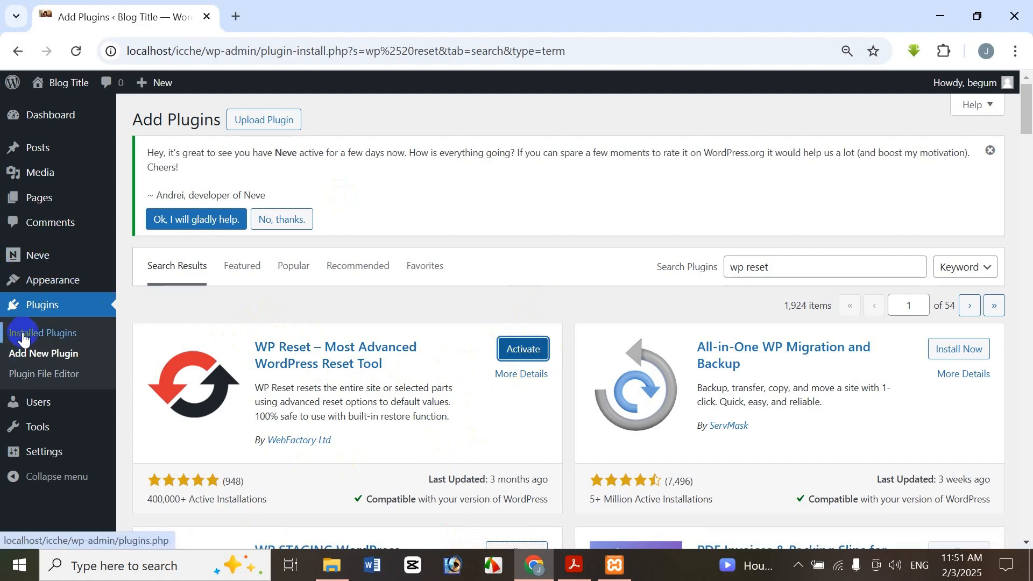
pyautogui.click(525, 348)
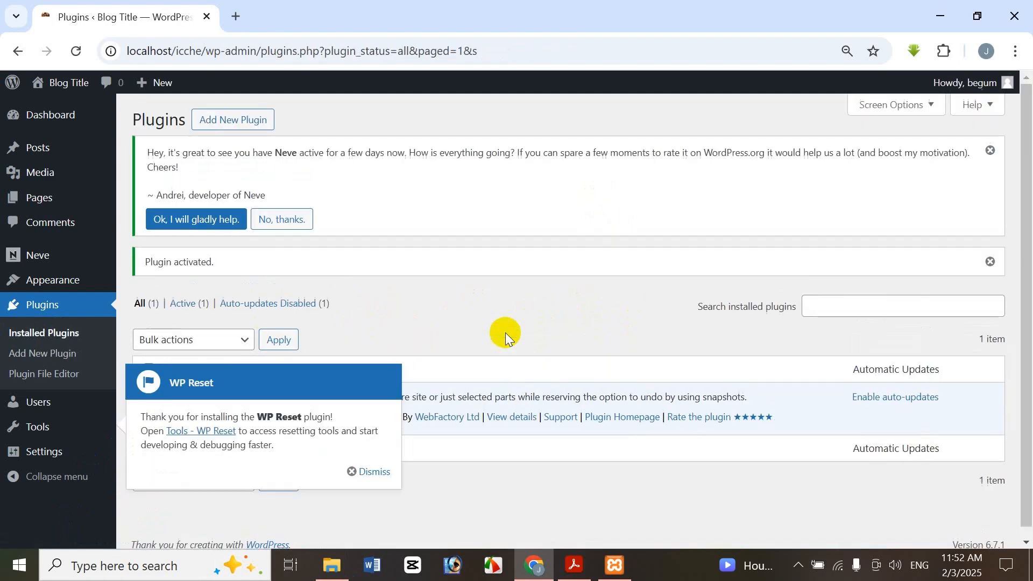
pyautogui.click(364, 474)
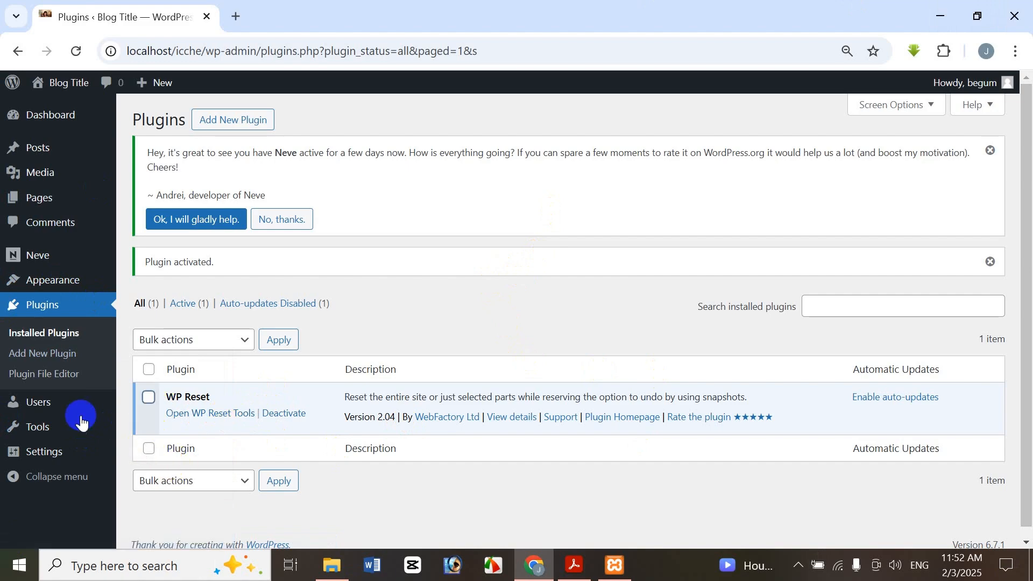
# Open the WP Reset tools page and look over its Snapshots information
pyautogui.click(37, 425)
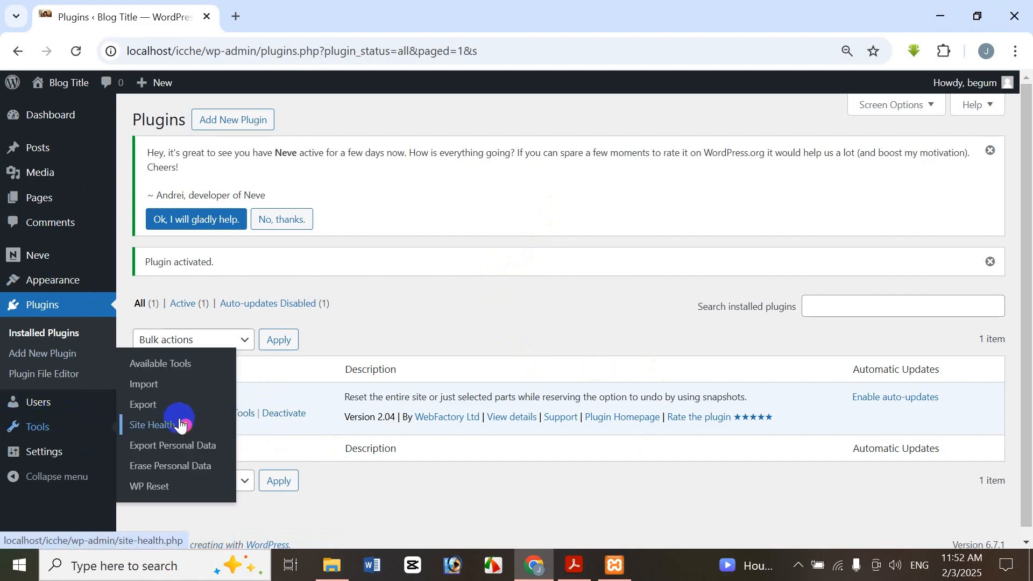
pyautogui.click(153, 489)
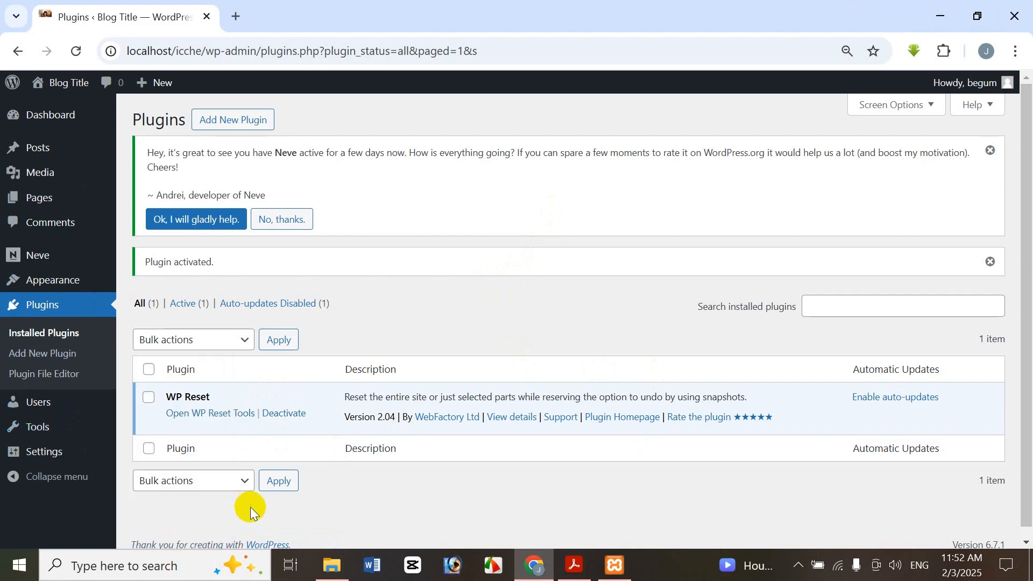
pyautogui.click(228, 423)
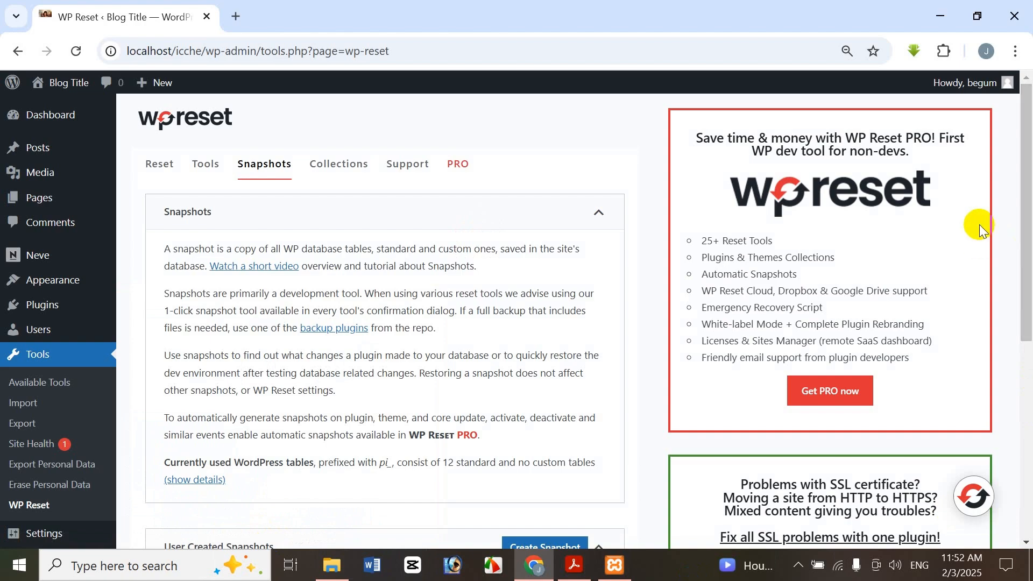
pyautogui.scroll(-2, 1028, 183)
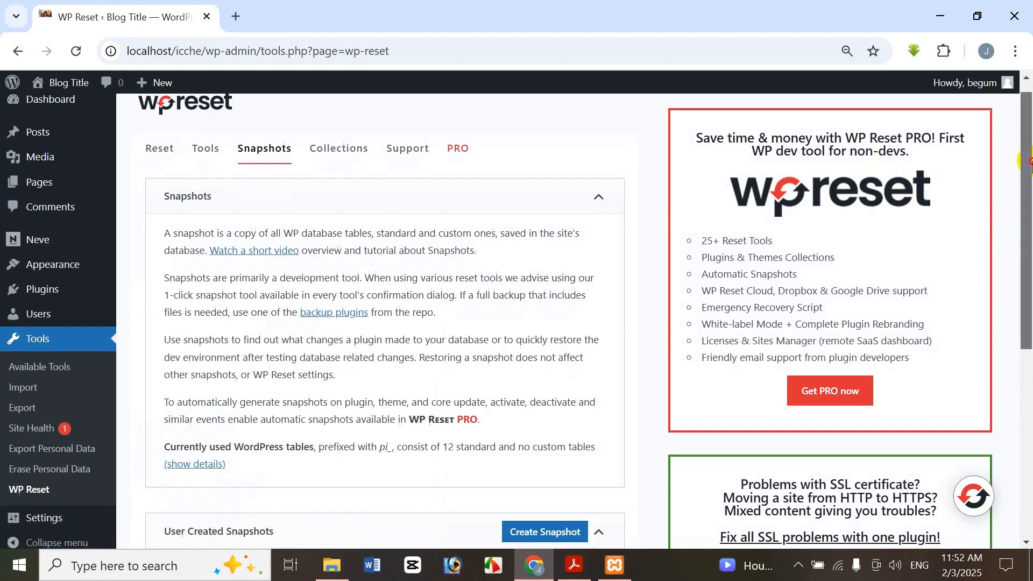
pyautogui.moveTo(1028, 178); pyautogui.dragTo(1012, 204)
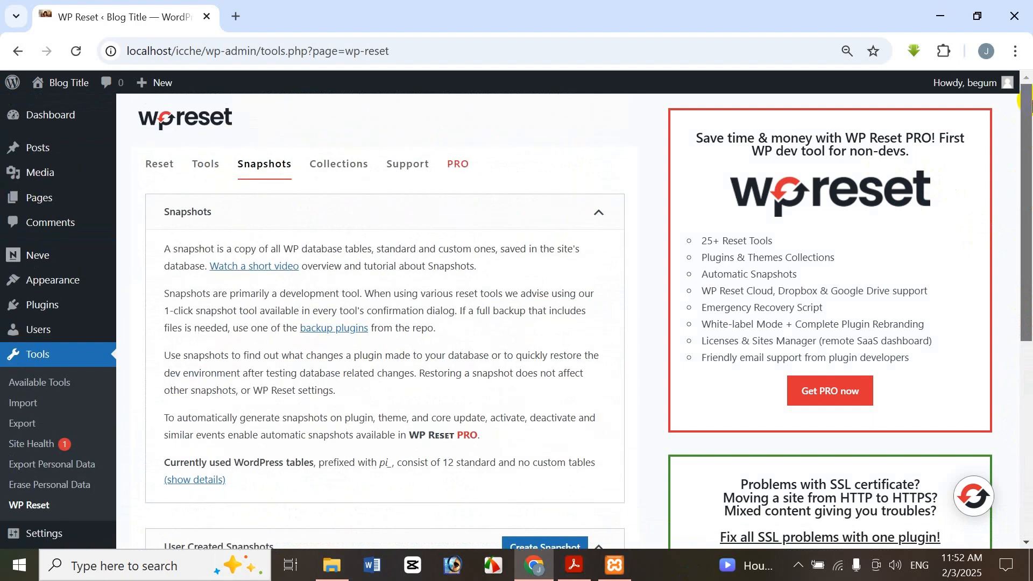
# Examine the table of what each WP Reset tool deletes, and the Options Reset and Site Reset sections
pyautogui.click(159, 166)
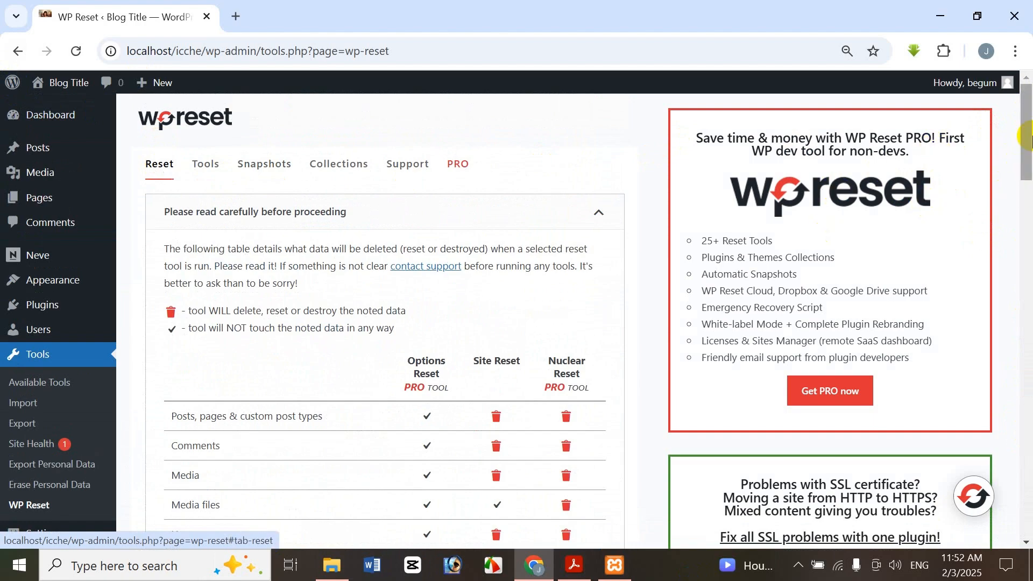
pyautogui.moveTo(1028, 139); pyautogui.dragTo(966, 175)
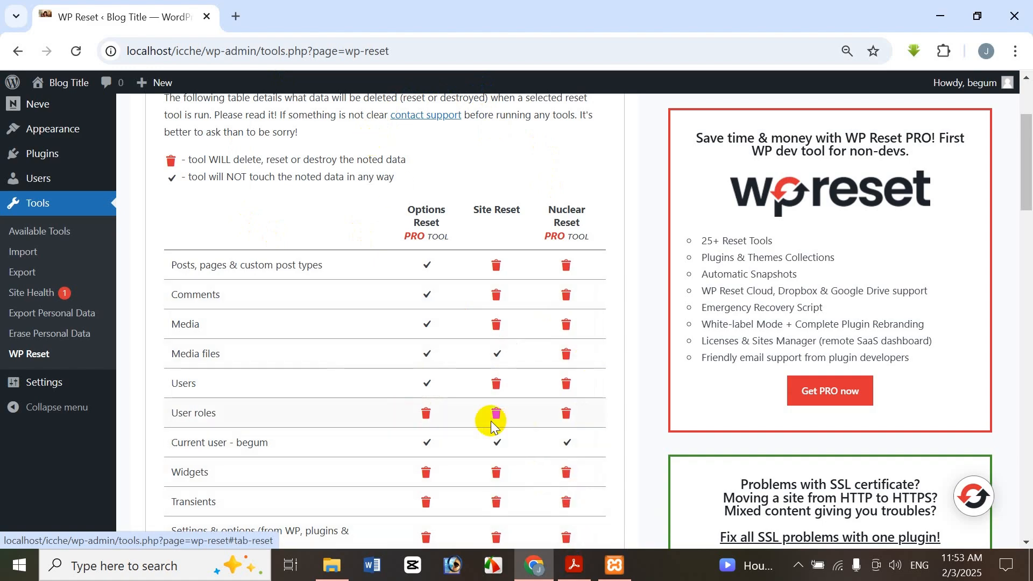
pyautogui.moveTo(579, 555)
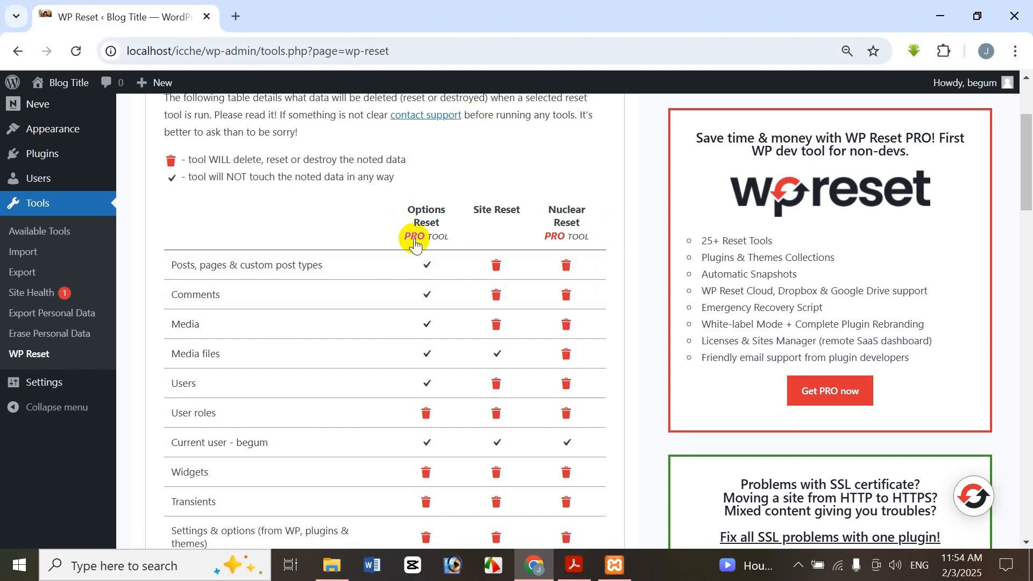
pyautogui.scroll(1, 466, 225)
pyautogui.scroll(-15, 465, 222)
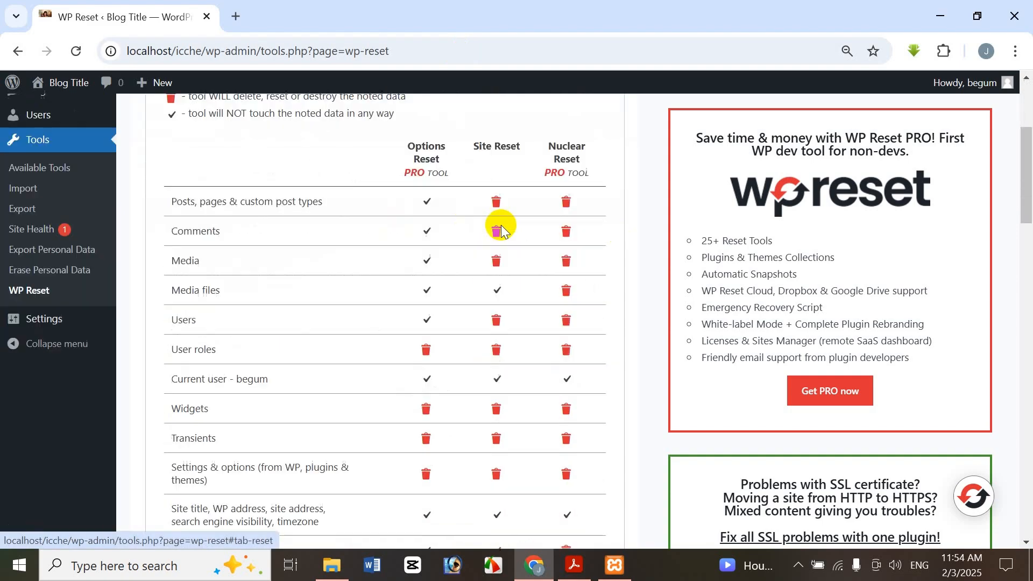
pyautogui.scroll(-7, 505, 228)
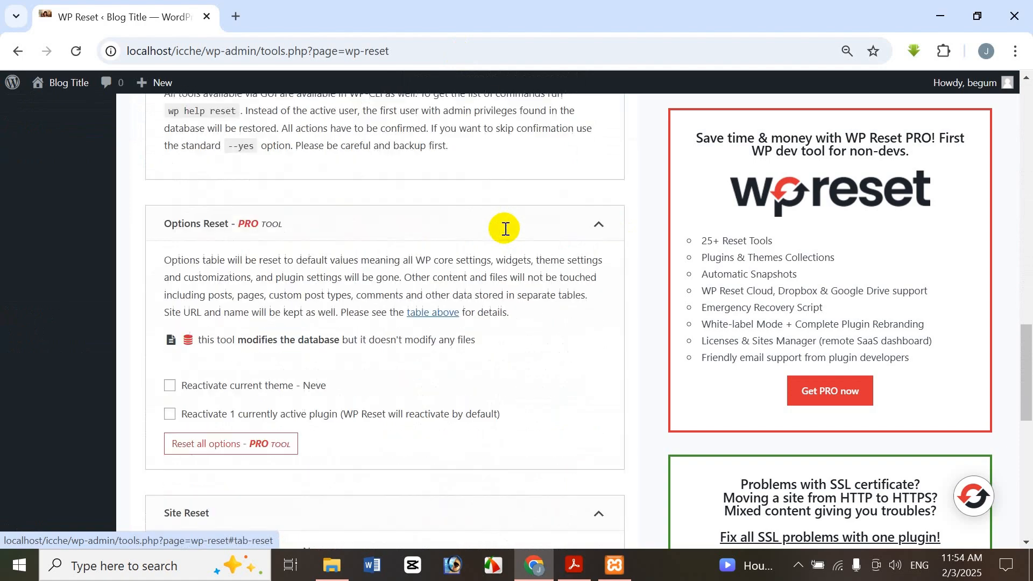
pyautogui.scroll(-3, 505, 225)
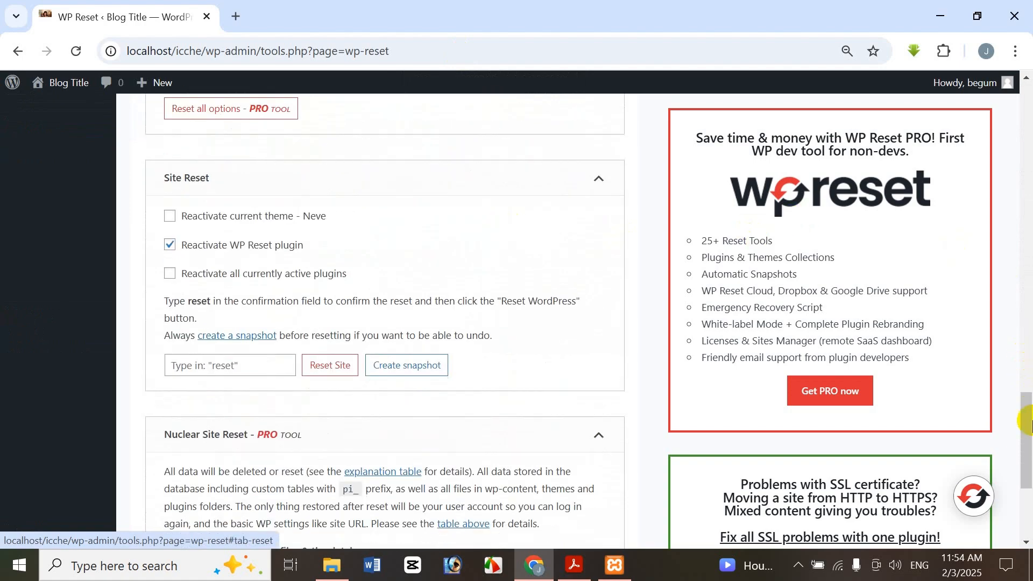
pyautogui.moveTo(1022, 415); pyautogui.dragTo(1029, 126)
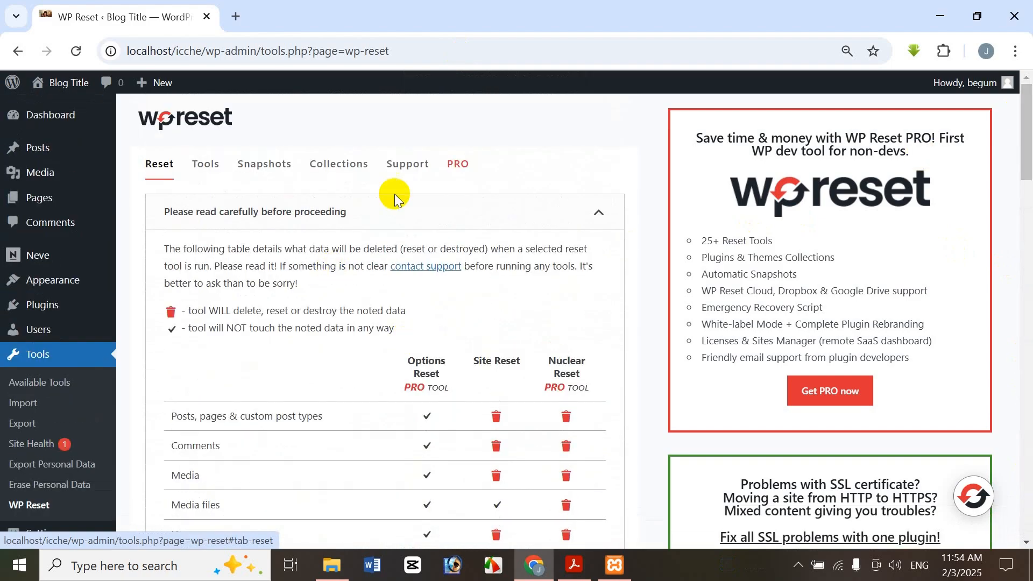
# Create a new WP Reset snapshot named "Icche Important Snapshot"
pyautogui.click(264, 165)
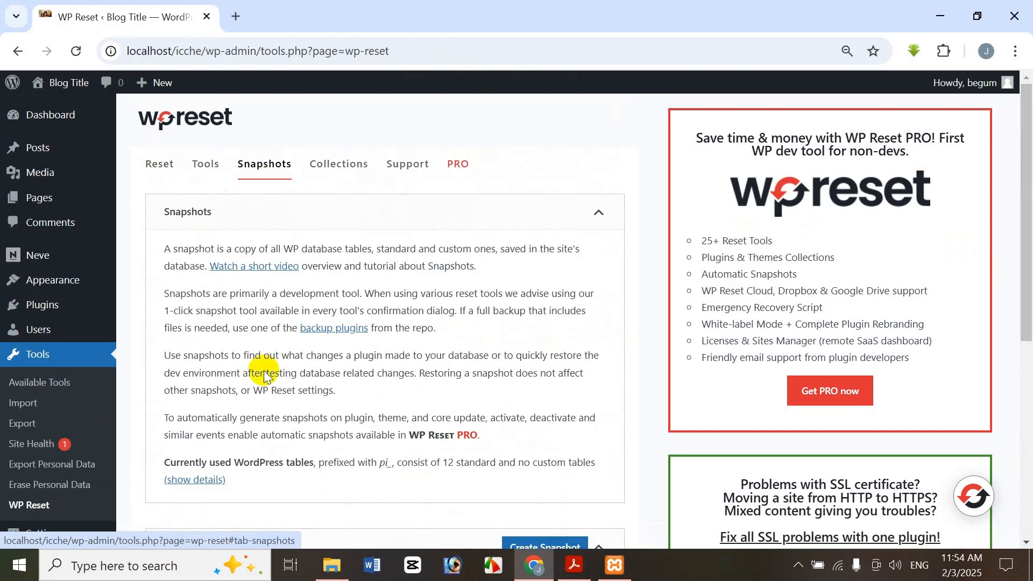
pyautogui.moveTo(1019, 223); pyautogui.dragTo(1004, 339)
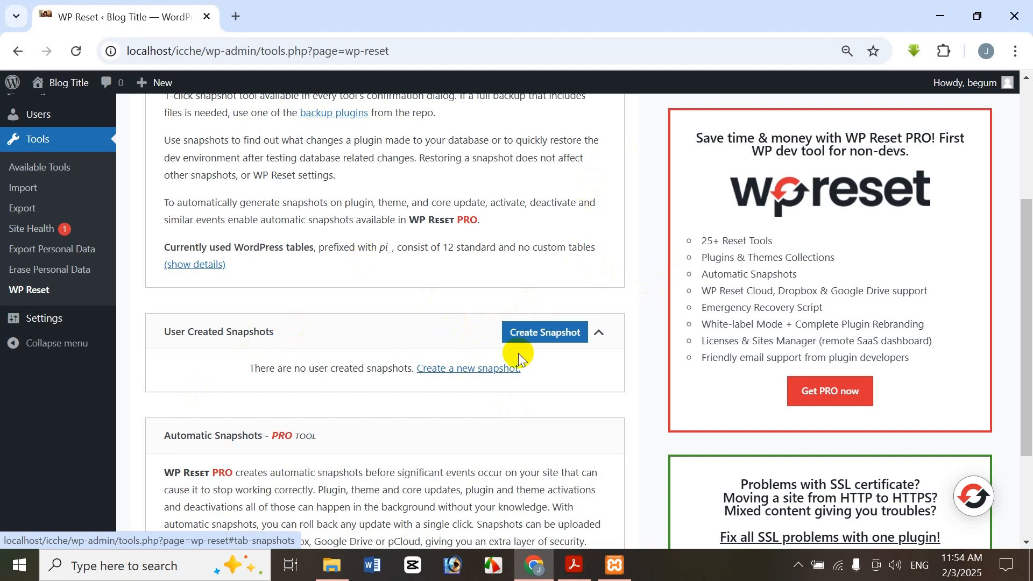
pyautogui.click(535, 329)
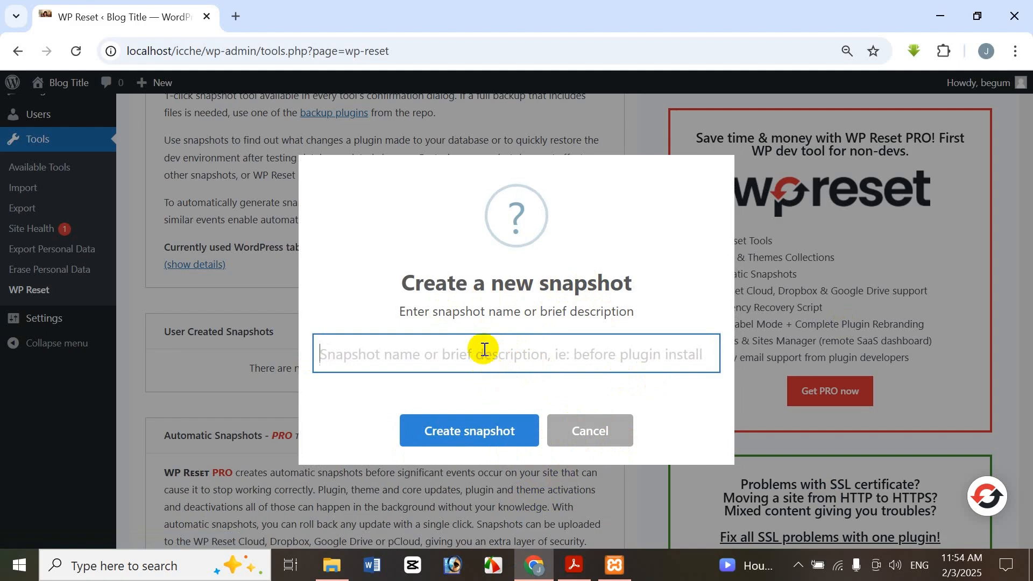
pyautogui.write('Icche Importent')
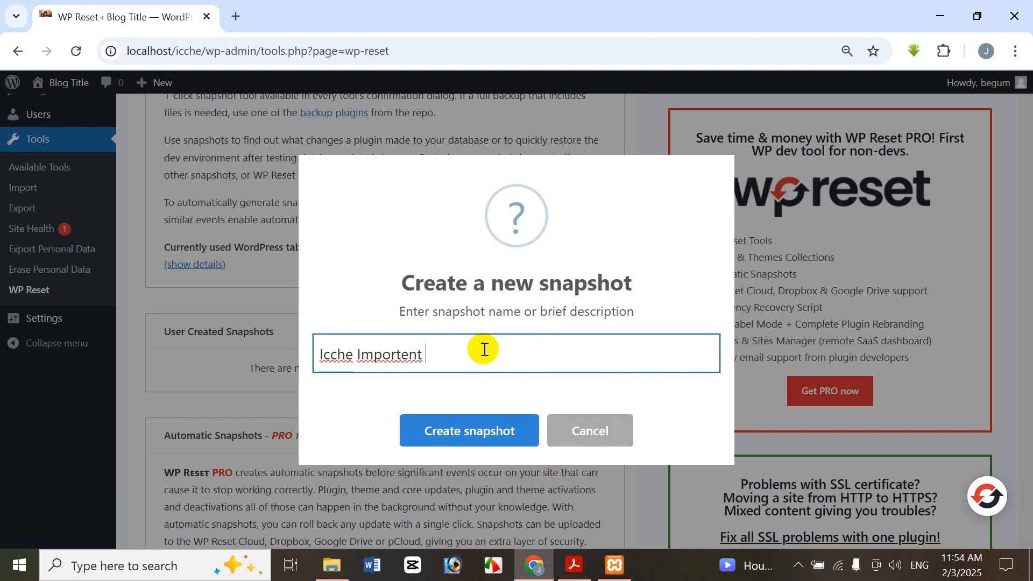
pyautogui.rightClick(366, 355)
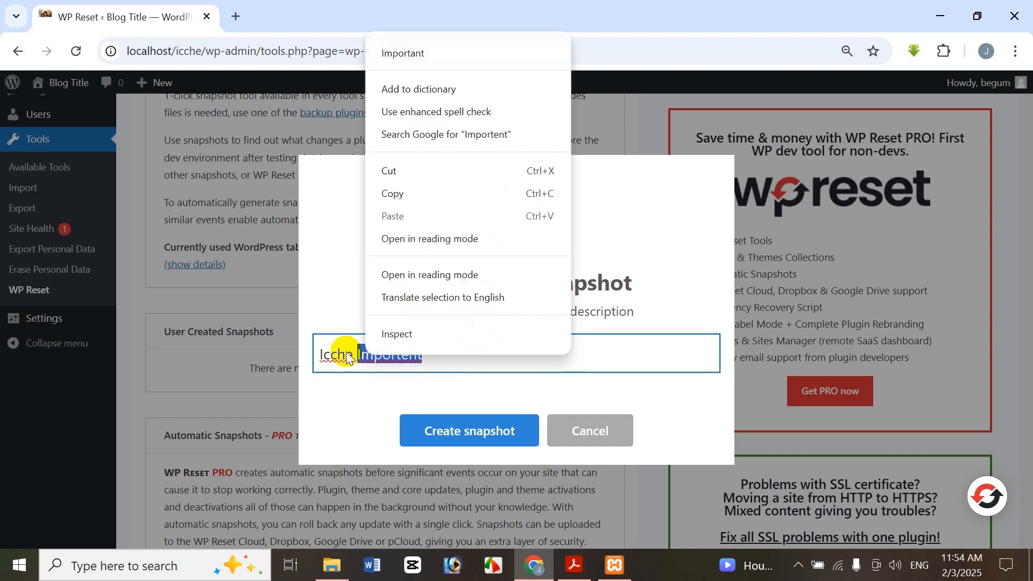
pyautogui.click(404, 53)
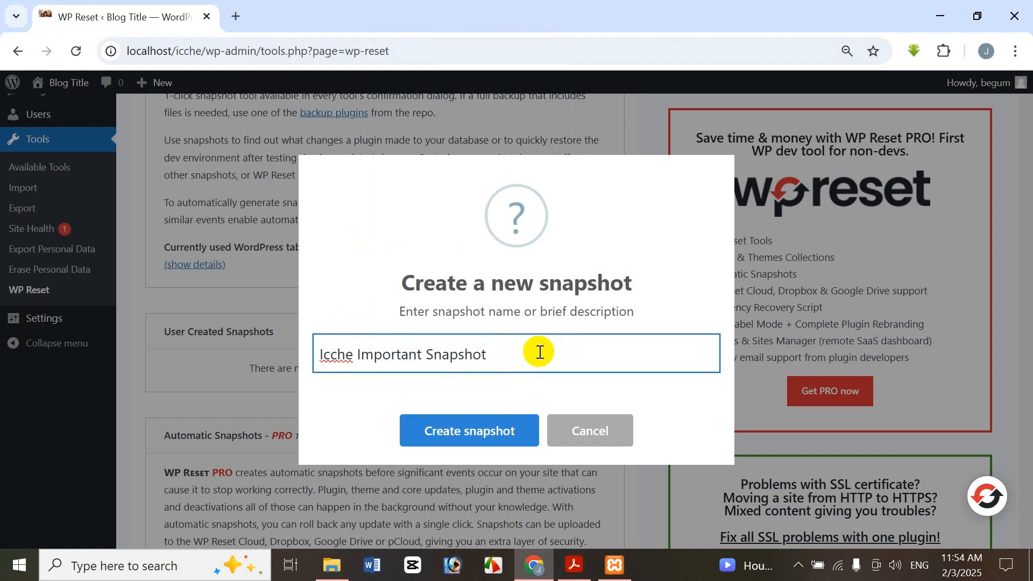
pyautogui.click(485, 423)
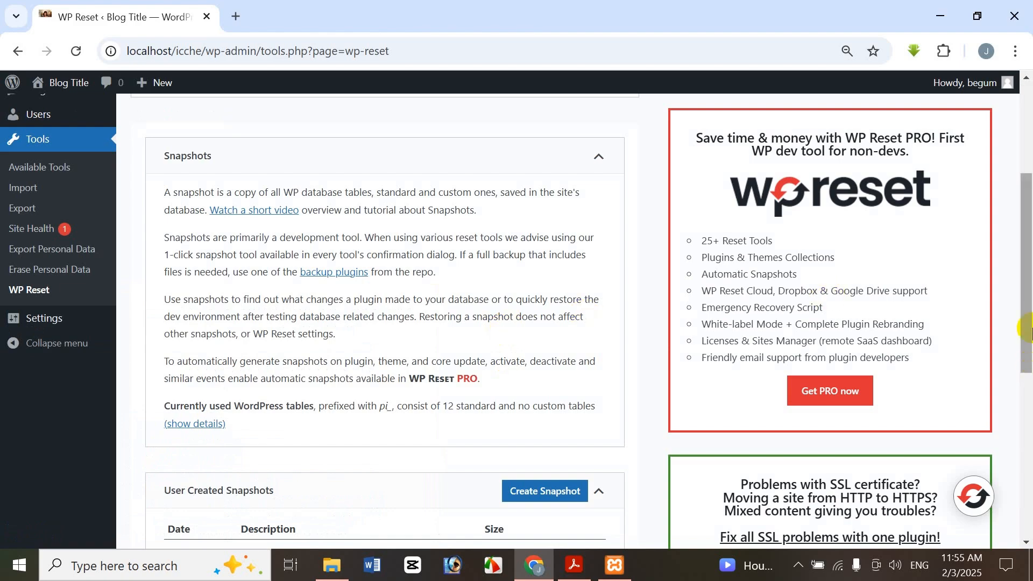
# Check the user-created snapshots list for the "Icche Important Snapshot" entry
pyautogui.moveTo(1017, 315); pyautogui.dragTo(1012, 400)
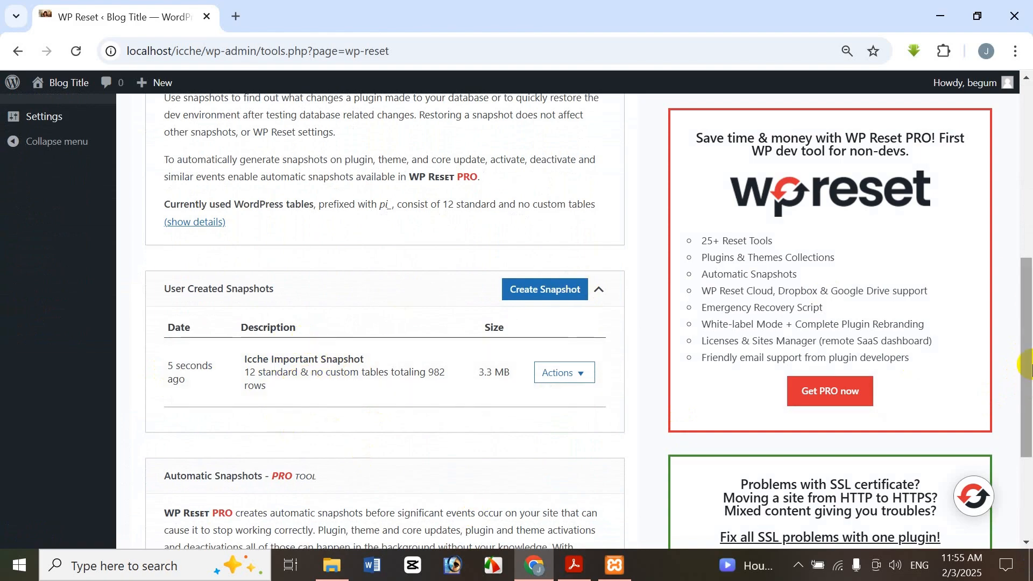
pyautogui.moveTo(1027, 370); pyautogui.dragTo(1014, 167)
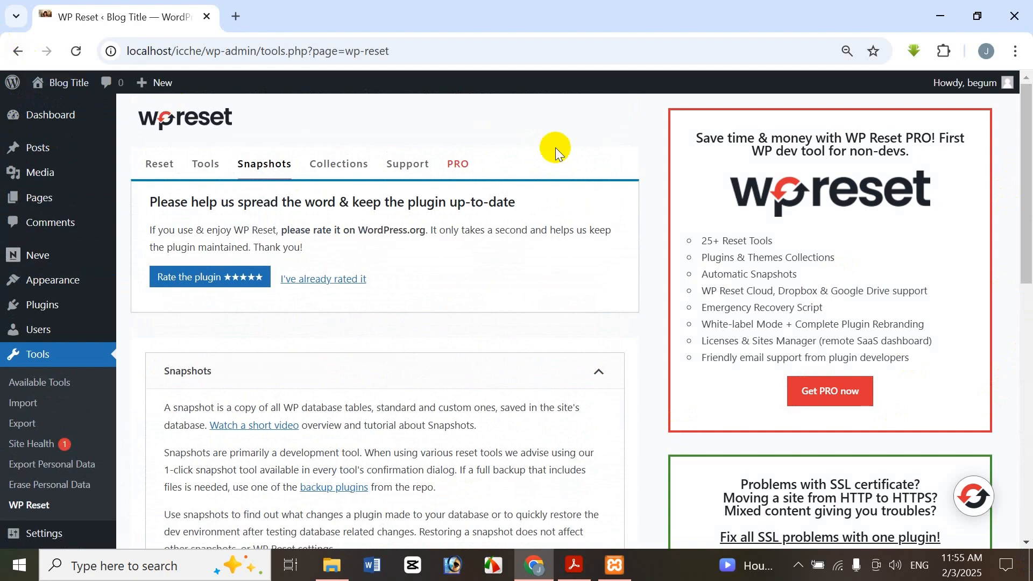
pyautogui.scroll(-4, 641, 231)
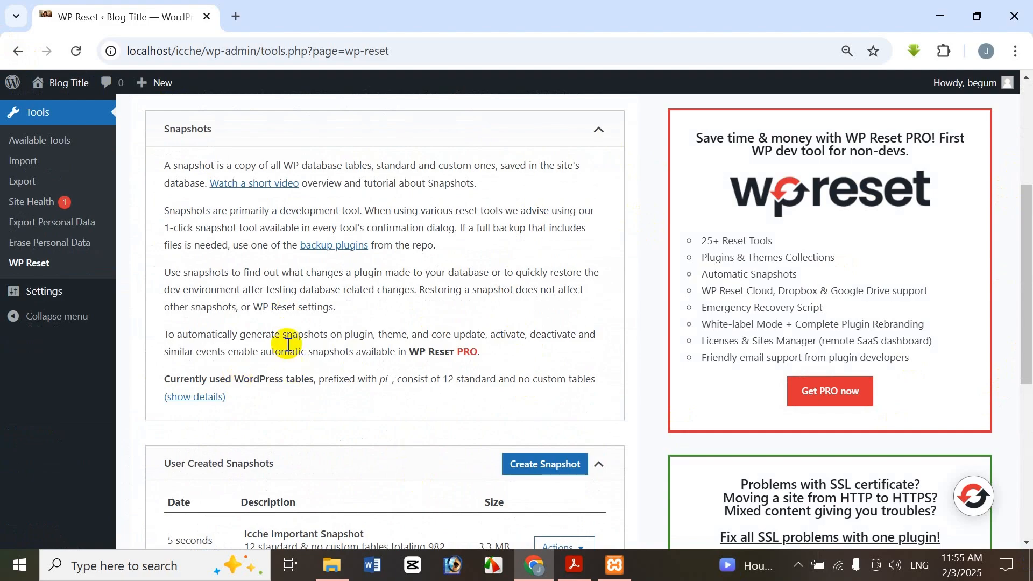
pyautogui.scroll(4, 288, 344)
pyautogui.scroll(-4, 261, 191)
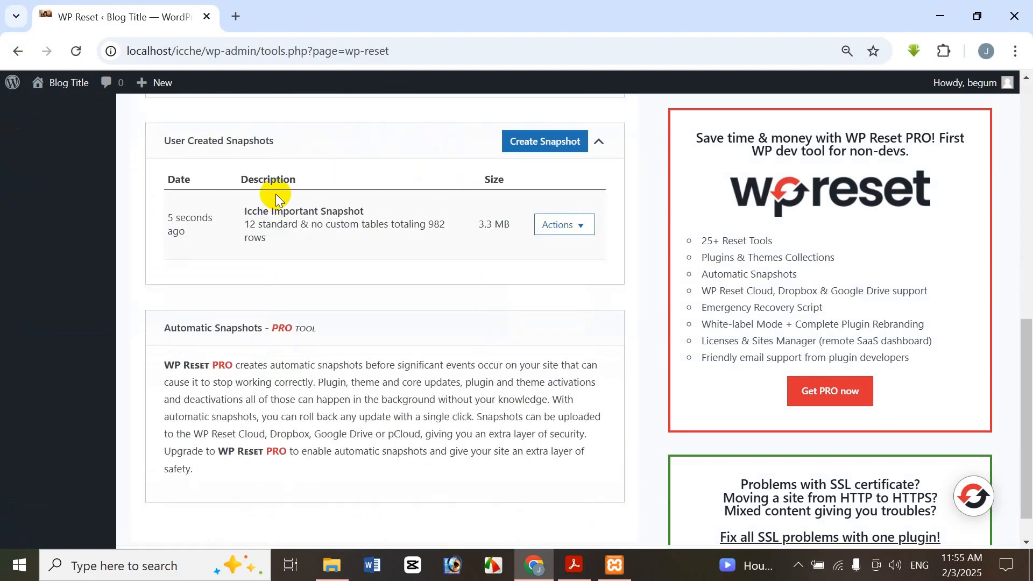
pyautogui.scroll(4, 279, 185)
# In Site Reset, turn off reactivating the WP Reset plugin and enter "reset" as the confirmation text
pyautogui.click(152, 164)
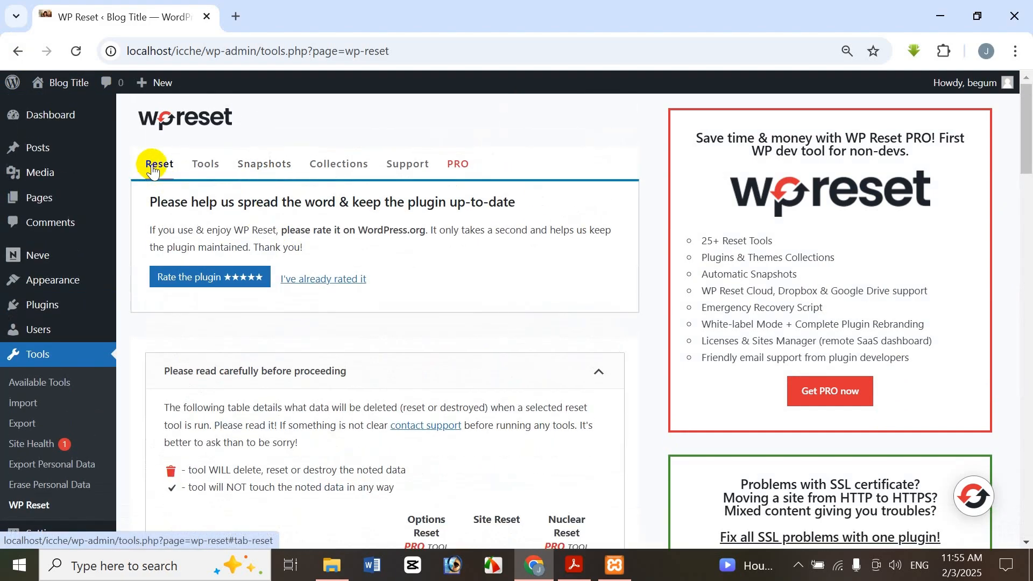
pyautogui.moveTo(1022, 142); pyautogui.dragTo(935, 455)
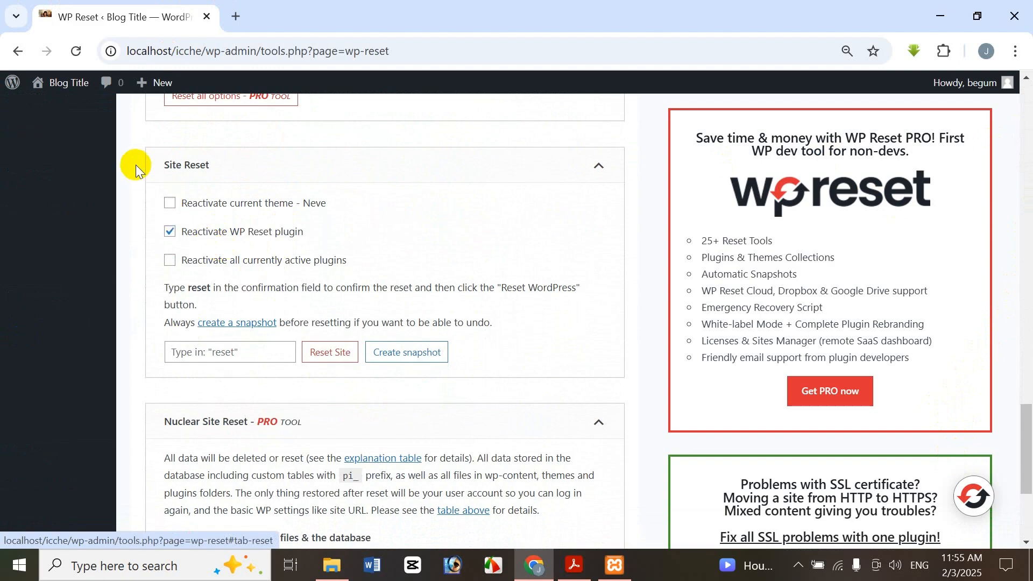
pyautogui.click(166, 242)
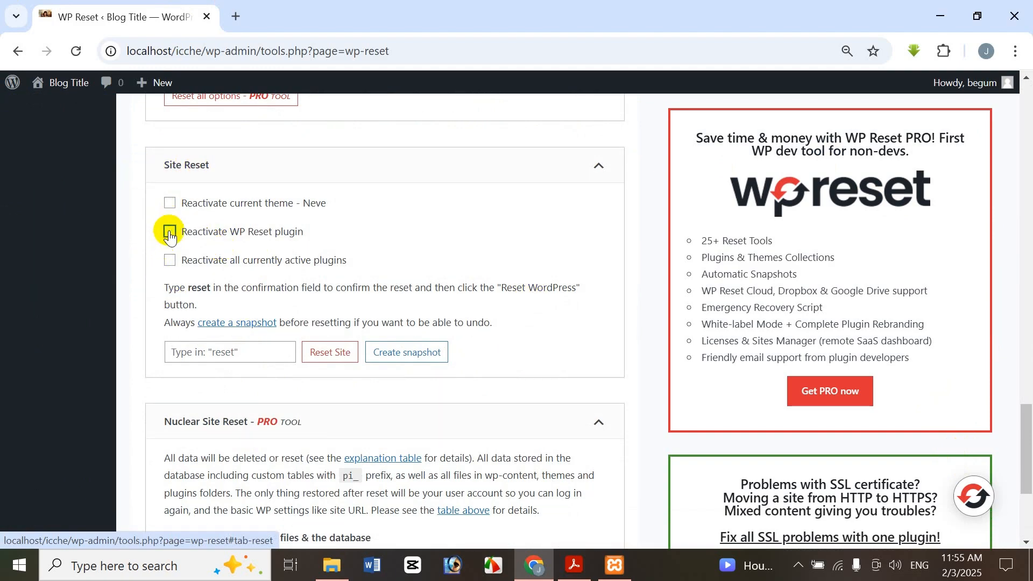
pyautogui.click(234, 357)
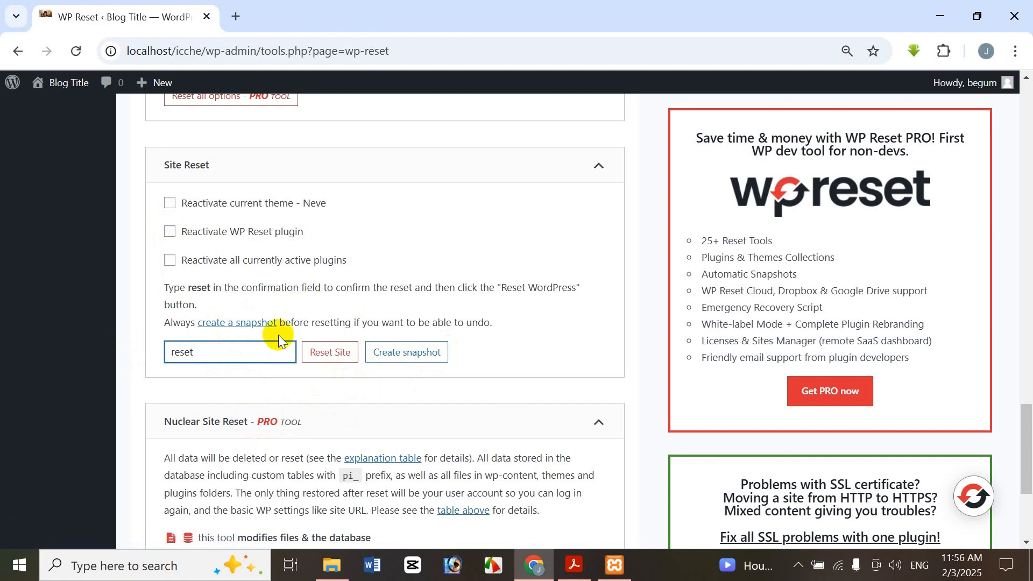
# Run the site reset and confirm resetting WordPress to its default values
pyautogui.scroll(-4, 348, 339)
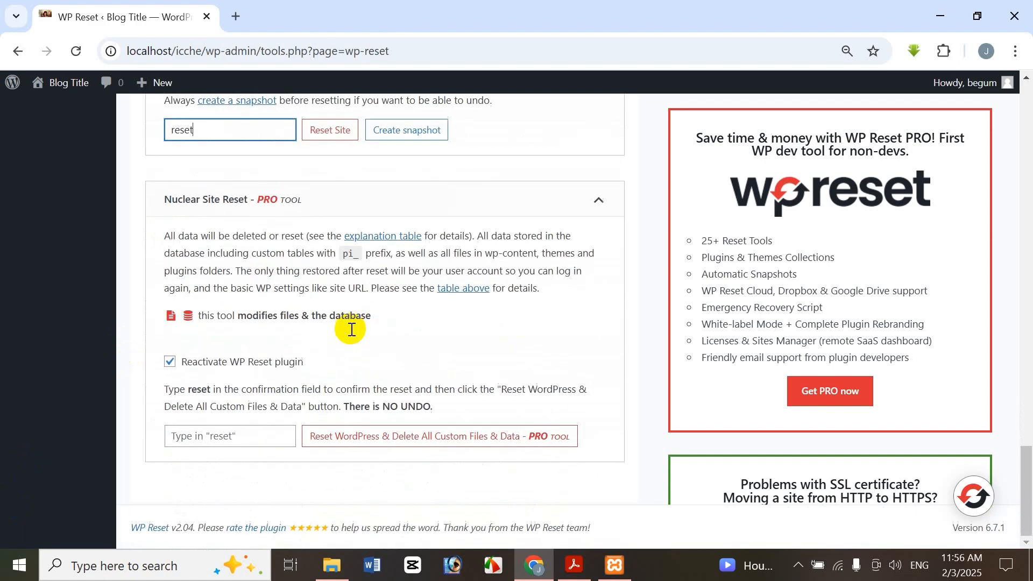
pyautogui.scroll(3, 341, 329)
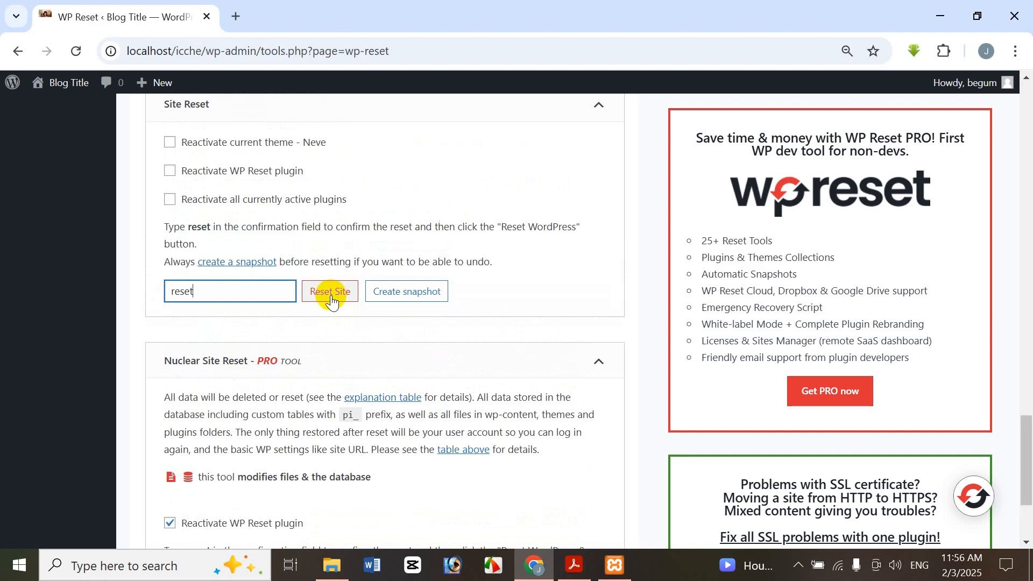
pyautogui.click(330, 299)
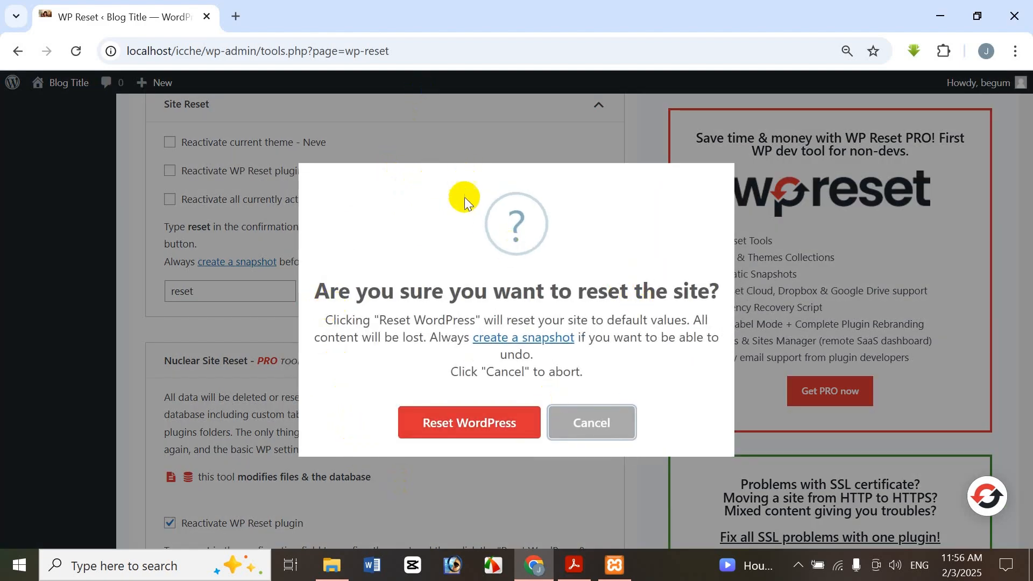
pyautogui.click(495, 422)
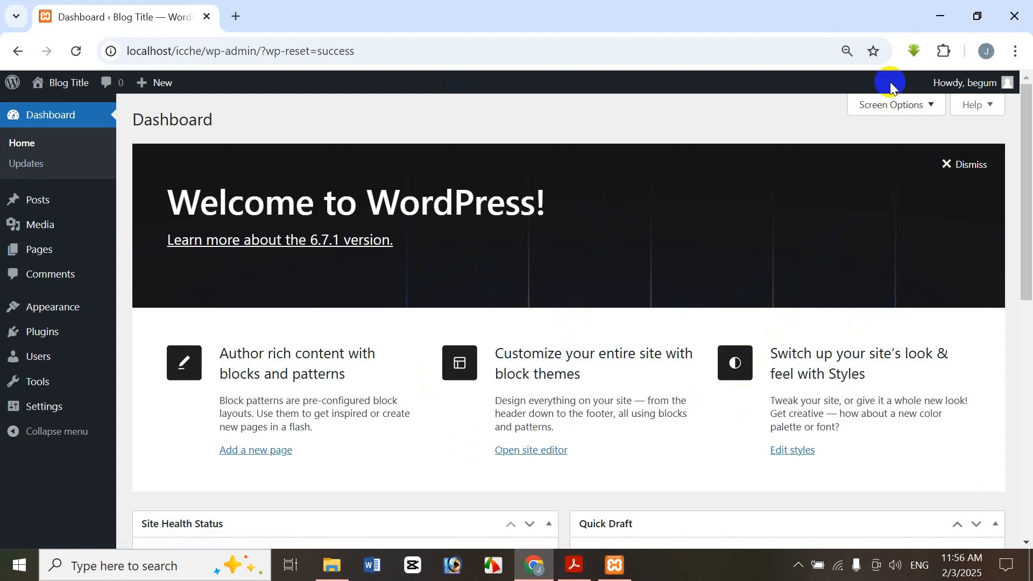
# Check the Posts and Pages lists for the content left after the site reset
pyautogui.moveTo(112, 181)
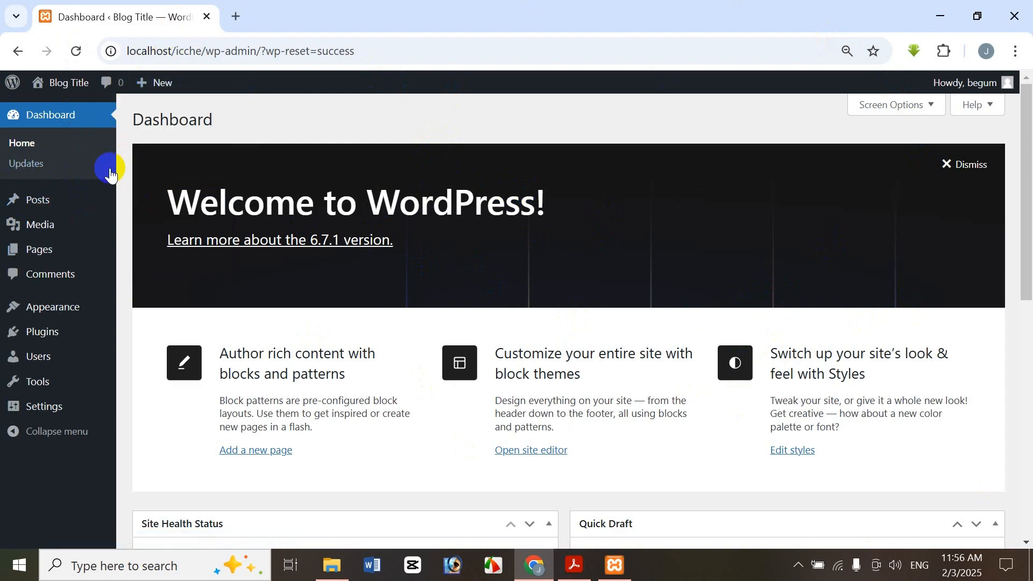
pyautogui.click(47, 210)
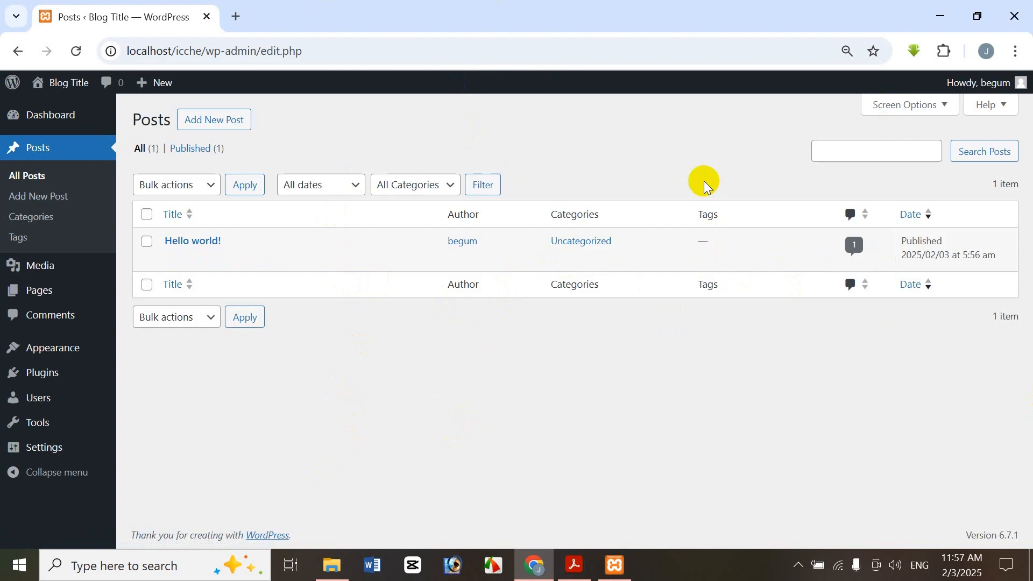
pyautogui.click(34, 305)
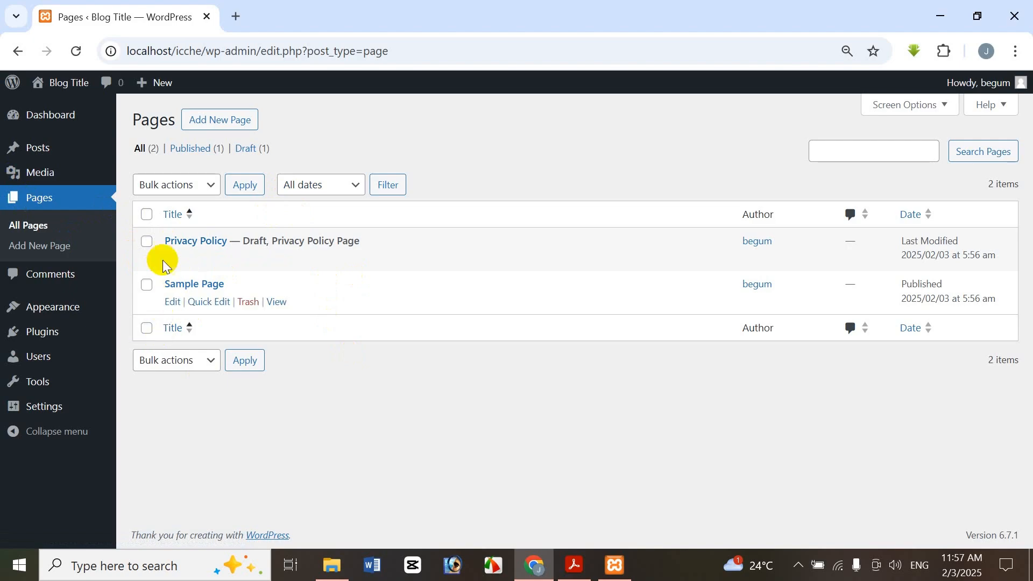
pyautogui.click(84, 153)
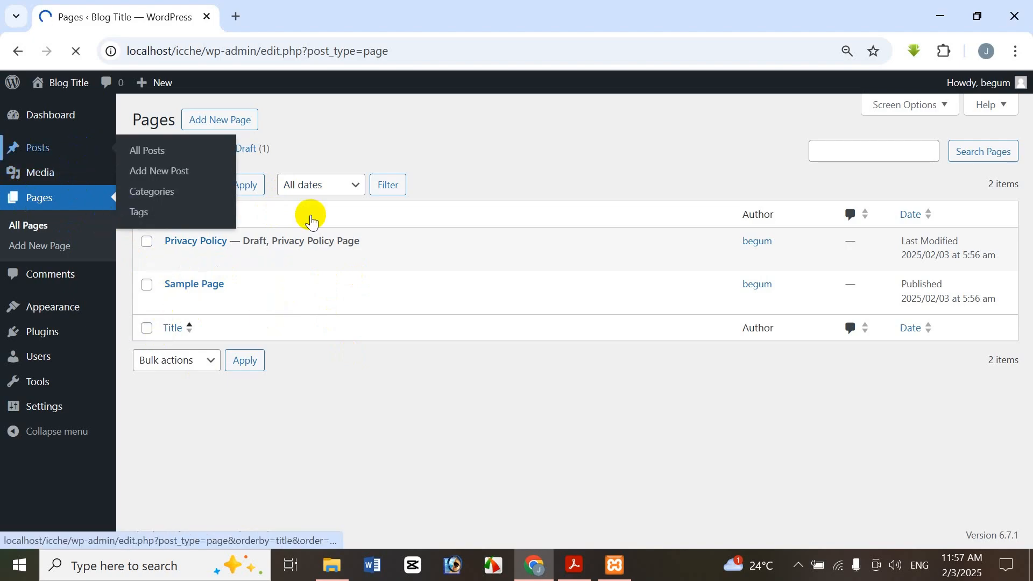
pyautogui.click(58, 291)
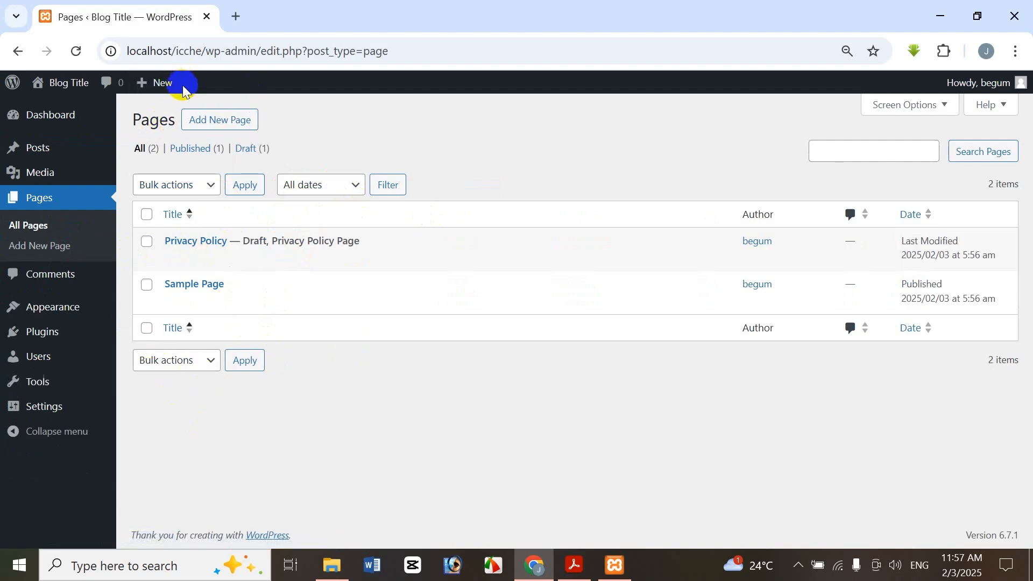
pyautogui.click(34, 230)
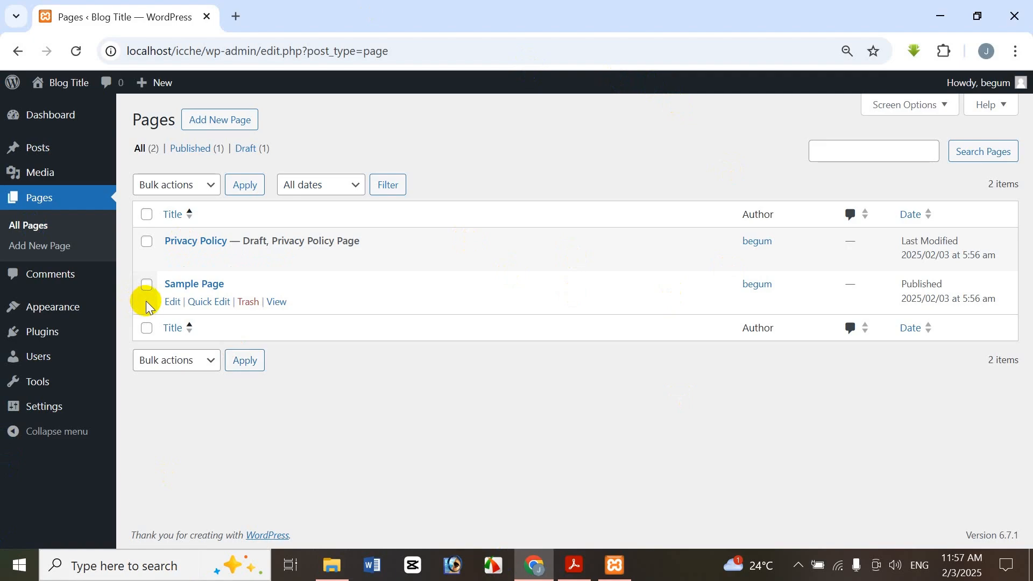
# Activate the WP Reset plugin from the installed plugins list
pyautogui.moveTo(47, 330)
pyautogui.click(182, 344)
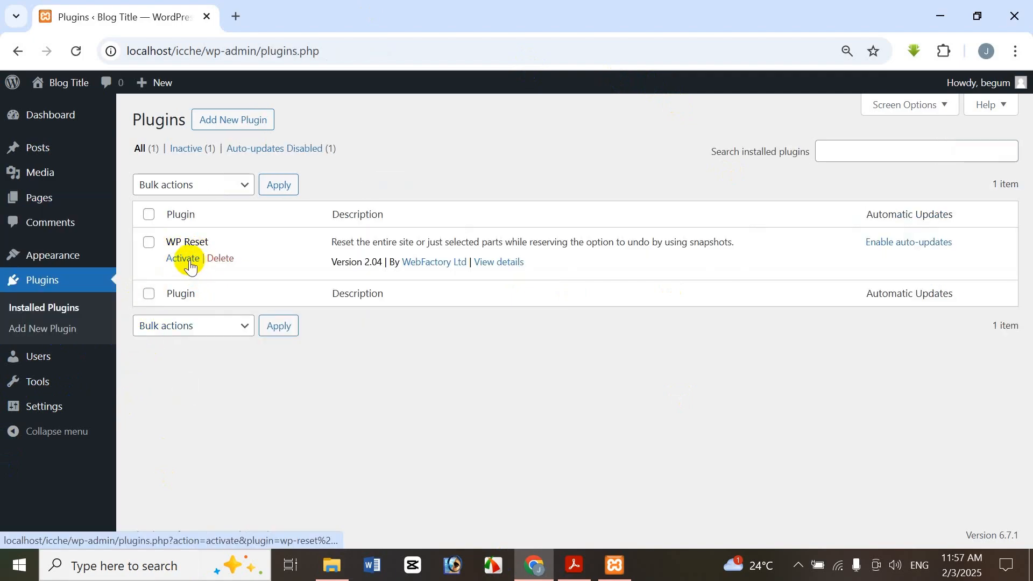
pyautogui.click(190, 265)
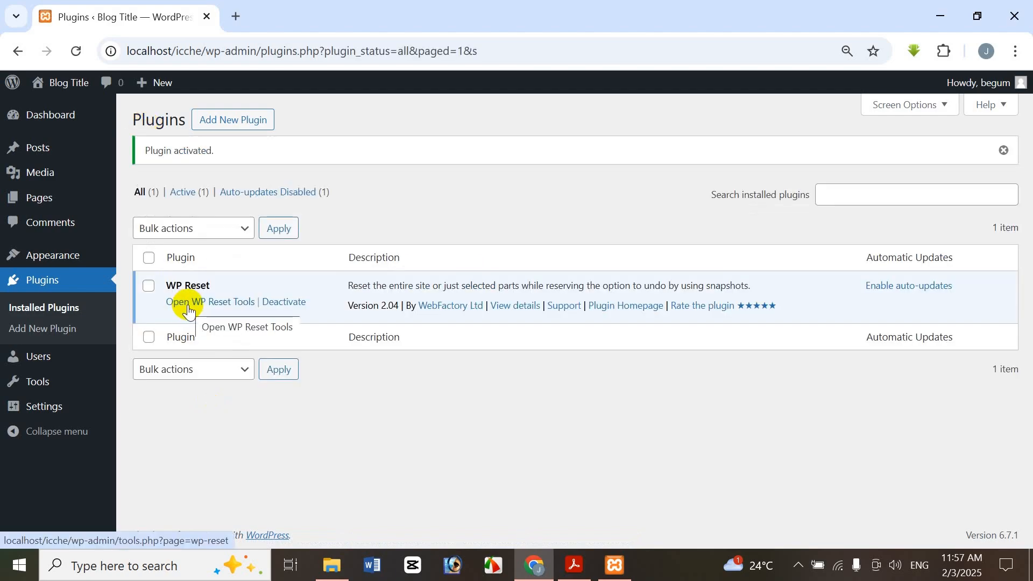
# Open the WP Reset tools and restore the user-created snapshot "Icche Important Snapshot", confirming the replacement of all current tables
pyautogui.click(189, 309)
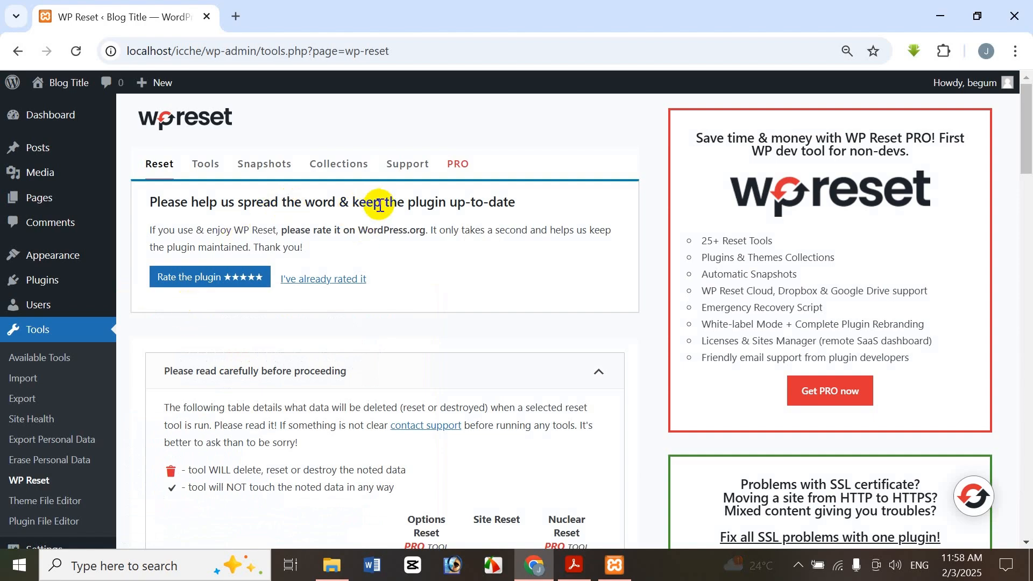
pyautogui.click(269, 161)
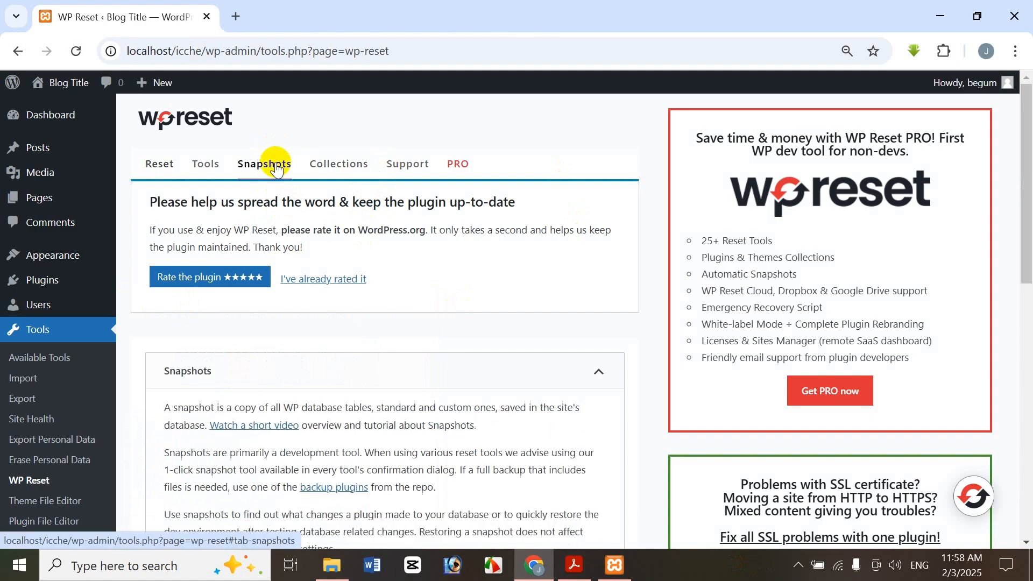
pyautogui.scroll(-10, 547, 274)
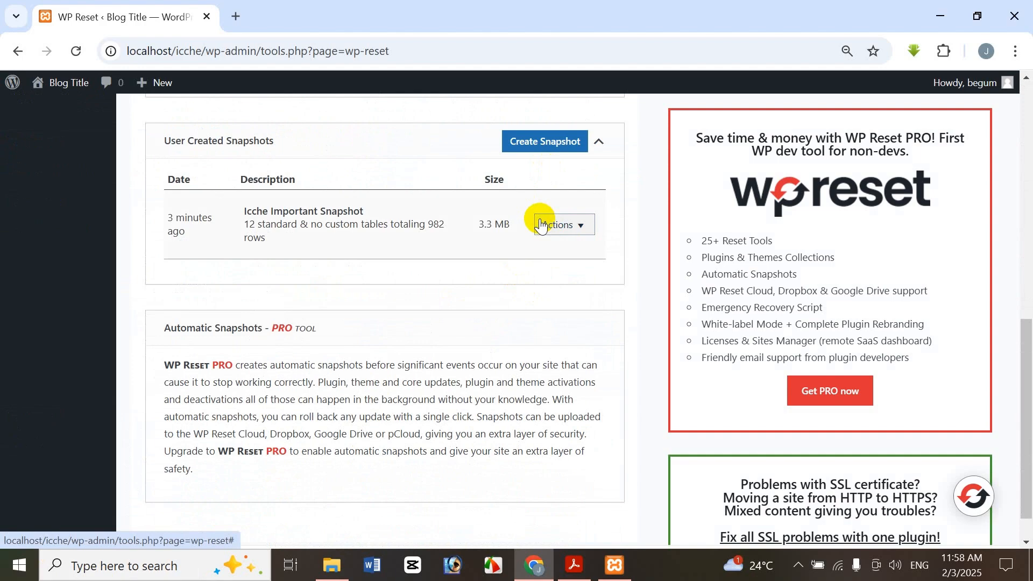
pyautogui.rightClick(474, 73)
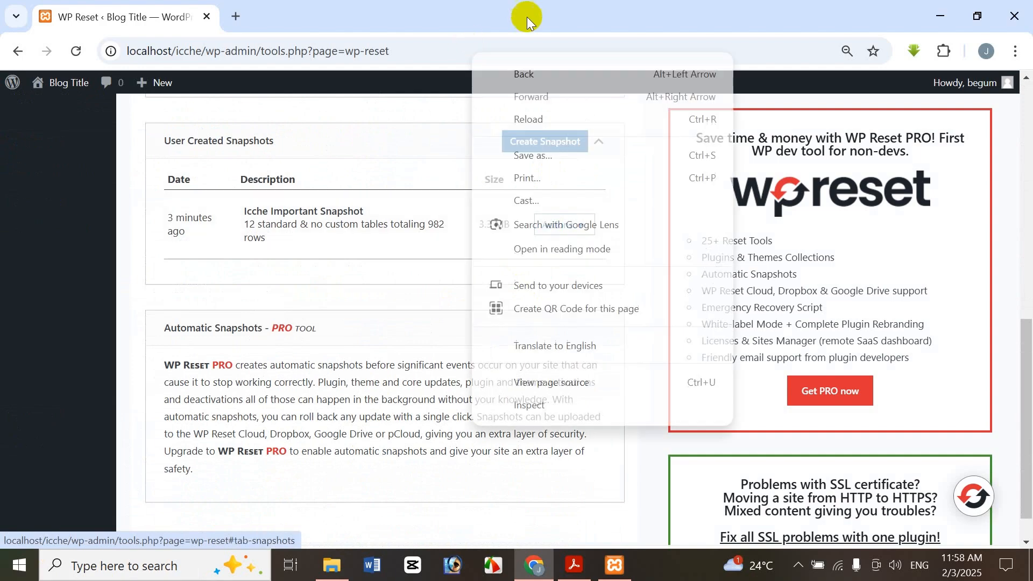
pyautogui.click(270, 108)
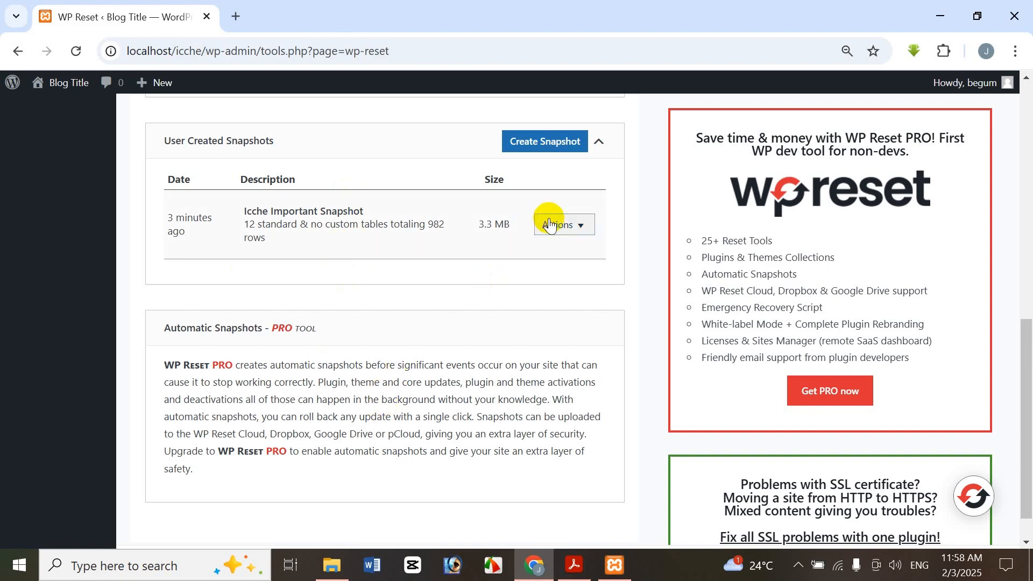
pyautogui.click(581, 229)
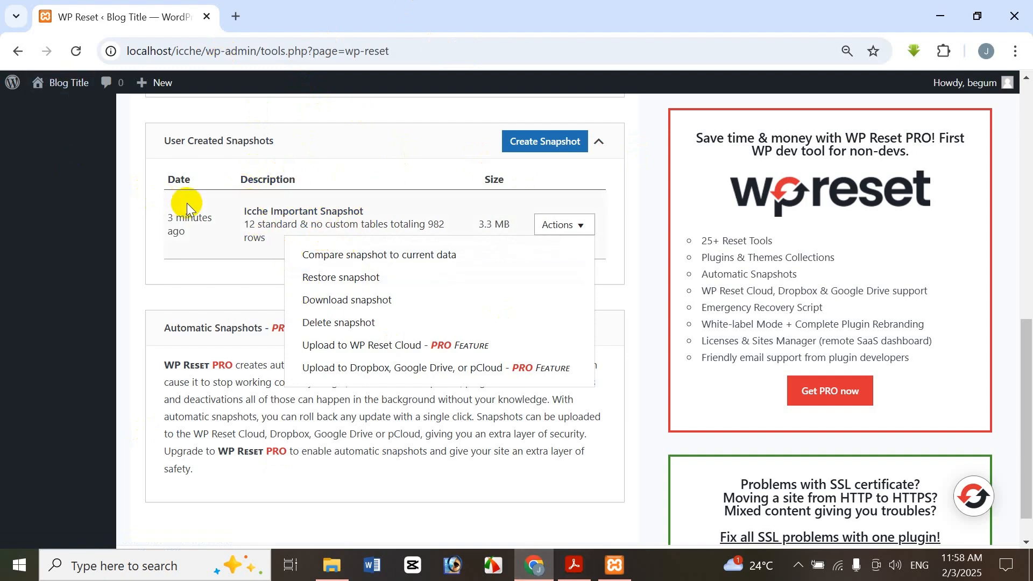
pyautogui.click(344, 281)
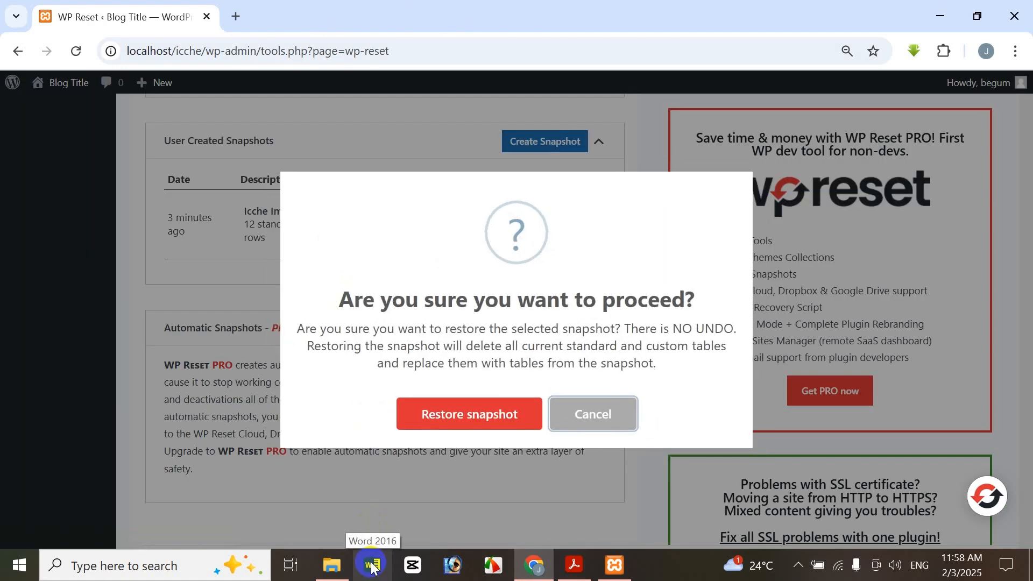
pyautogui.click(479, 428)
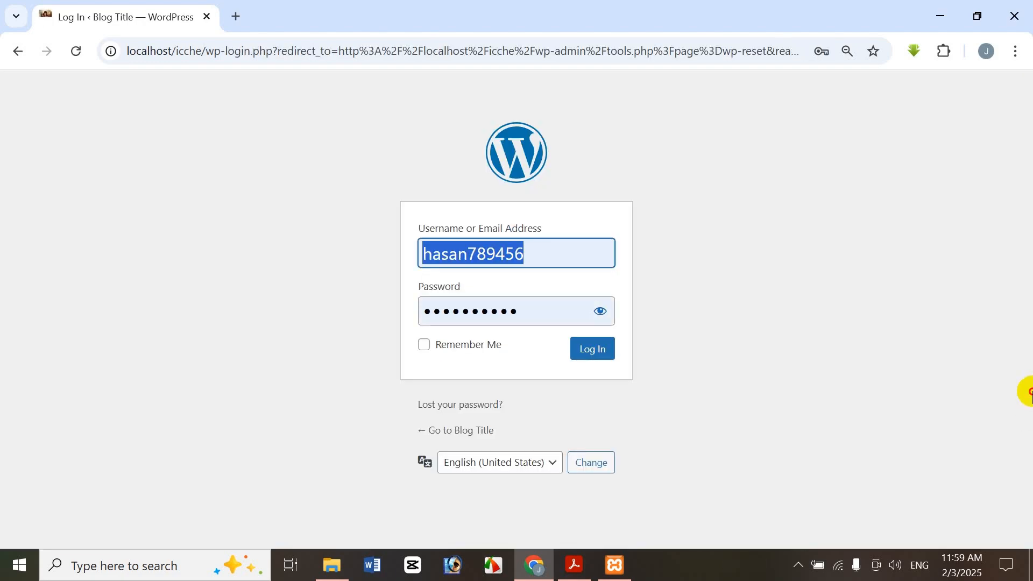
# Log back in to WordPress by replacing the prefilled username and entering the account password
pyautogui.click(582, 263)
pyautogui.moveTo(572, 258); pyautogui.dragTo(264, 310)
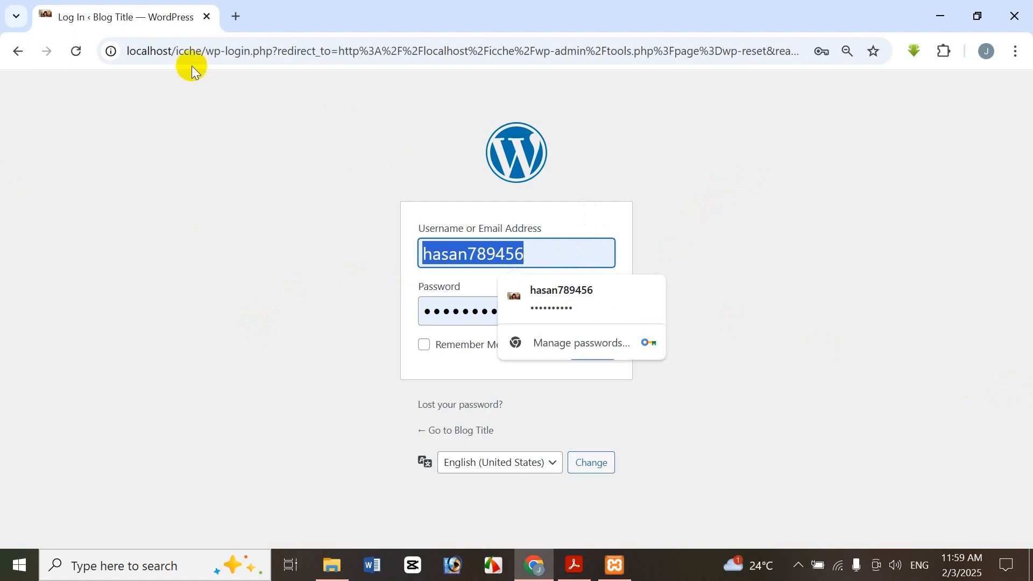
pyautogui.write('begum')
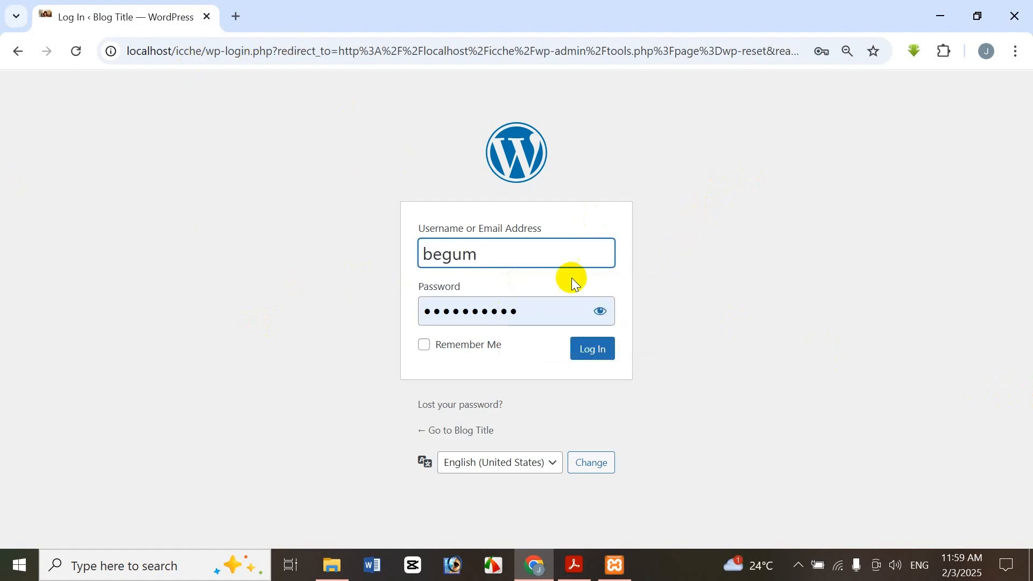
pyautogui.moveTo(566, 315); pyautogui.dragTo(20, 198)
pyautogui.write('•••••')
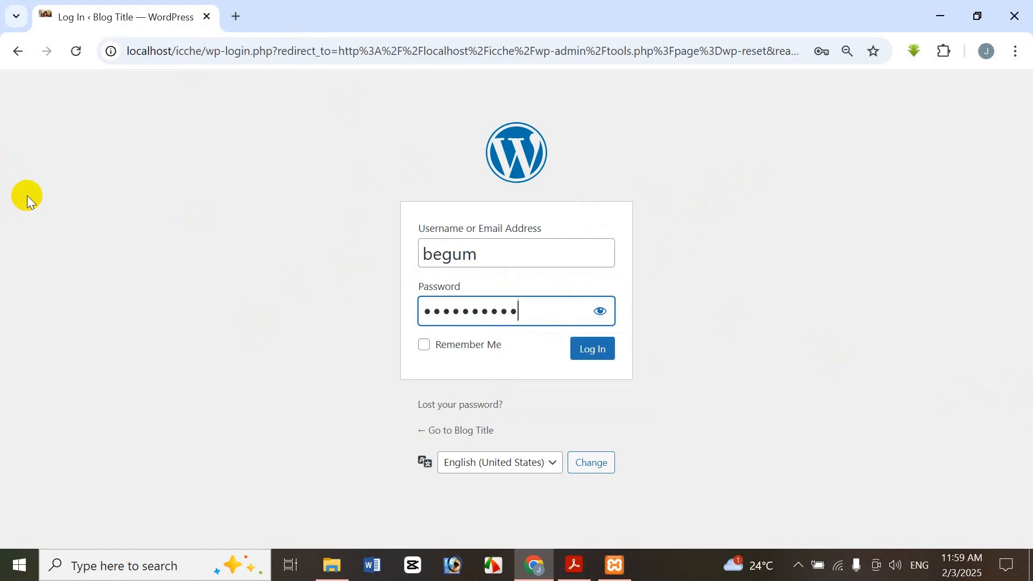
pyautogui.click(599, 347)
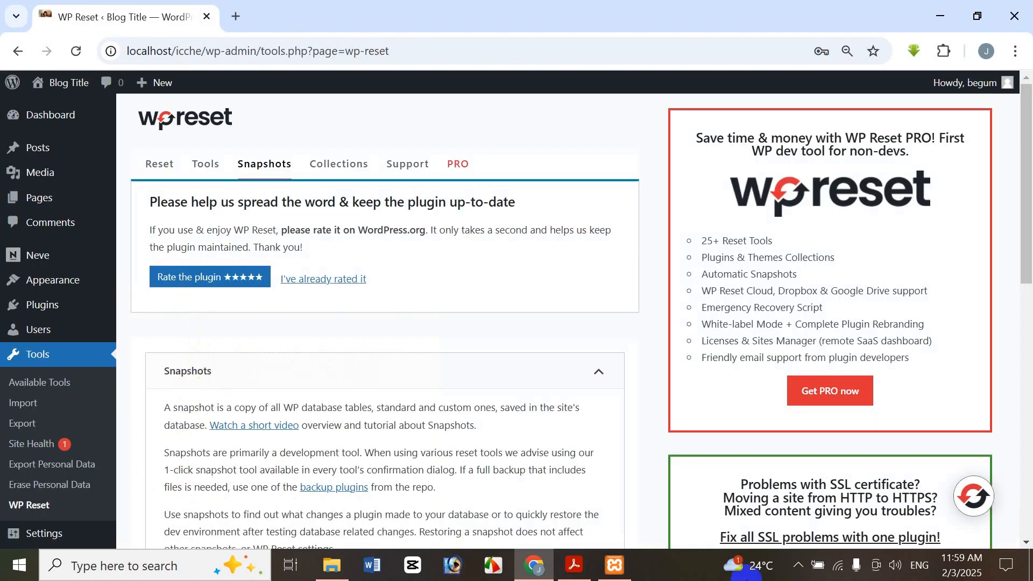
# Check the dashboard, Posts list and Pages list for the restored site content
pyautogui.click(64, 118)
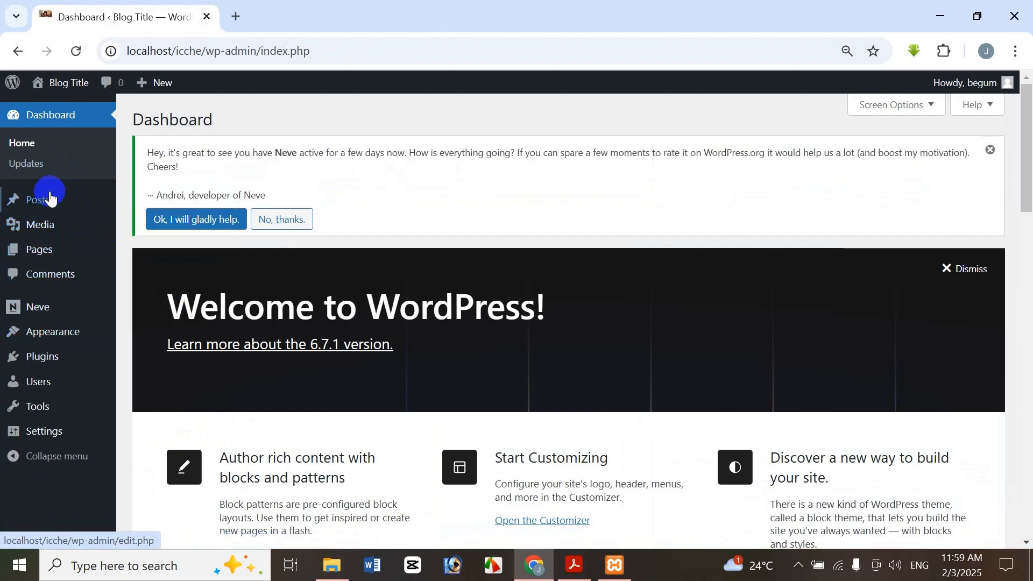
pyautogui.moveTo(38, 201)
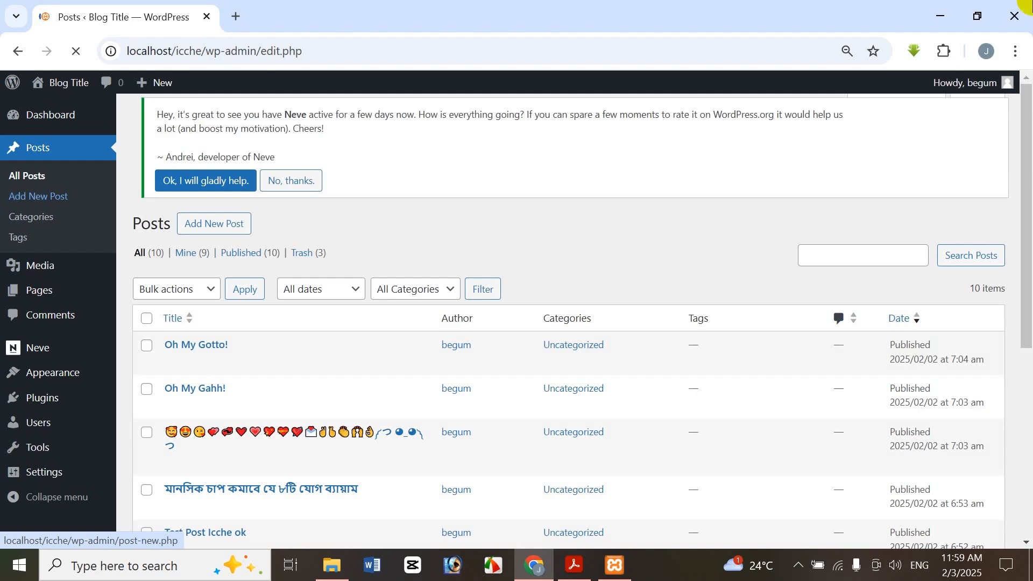
pyautogui.moveTo(1028, 175); pyautogui.dragTo(1028, 230)
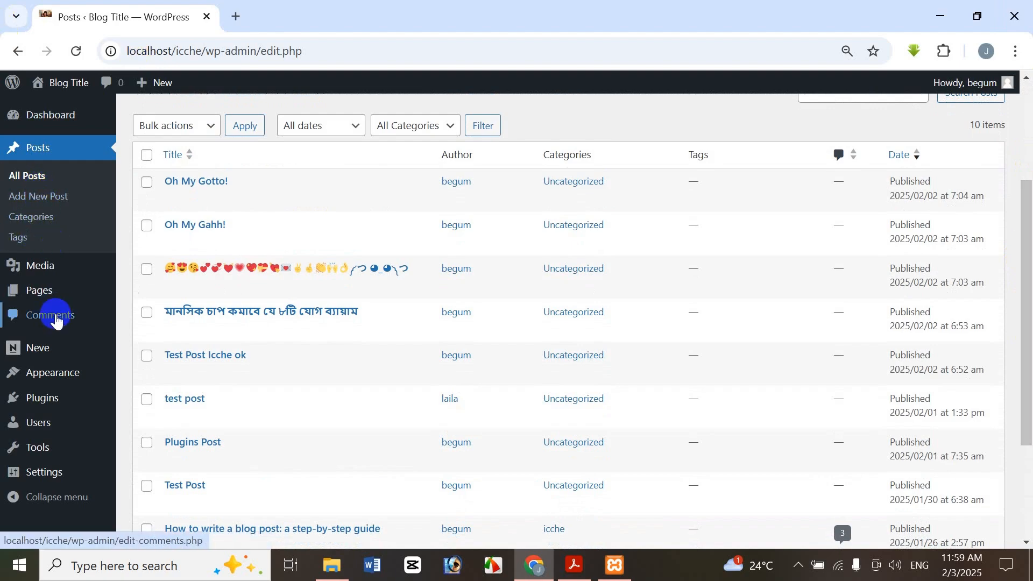
pyautogui.moveTo(51, 289)
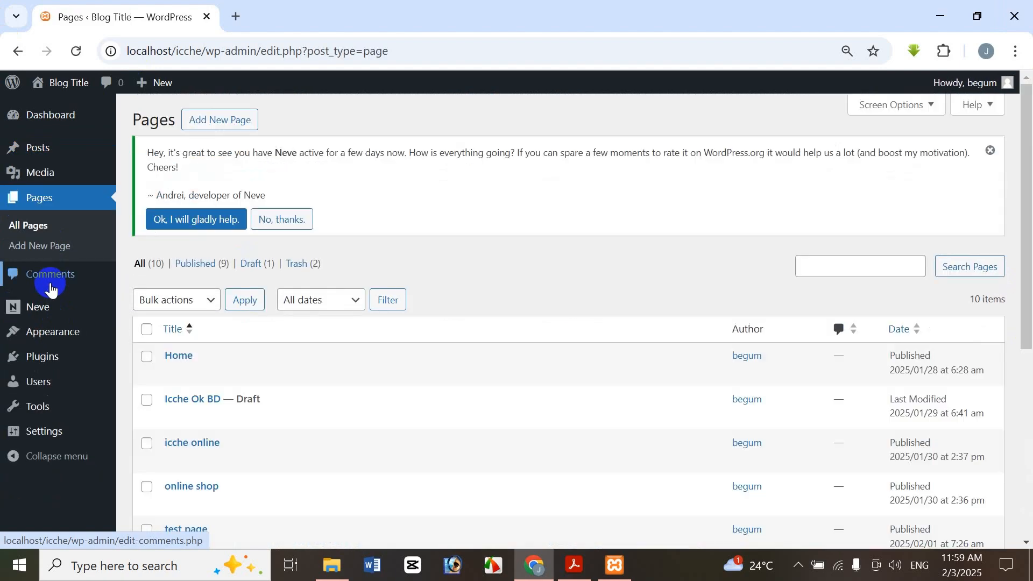
pyautogui.scroll(-5, 316, 355)
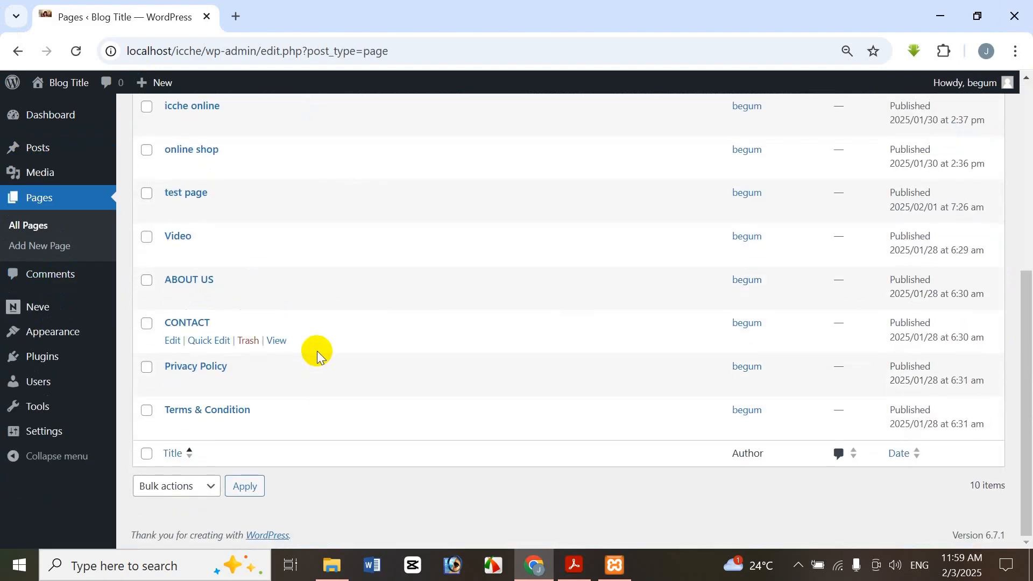
pyautogui.scroll(6, 317, 352)
# Look through the Media Library for the restored files and return to the dashboard
pyautogui.click(43, 311)
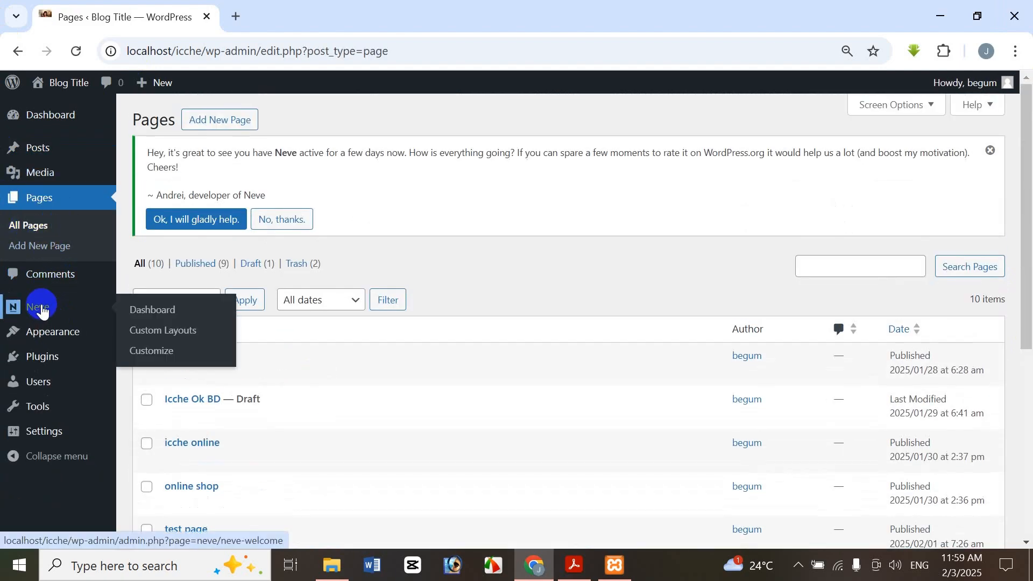
pyautogui.click(42, 173)
pyautogui.click(81, 287)
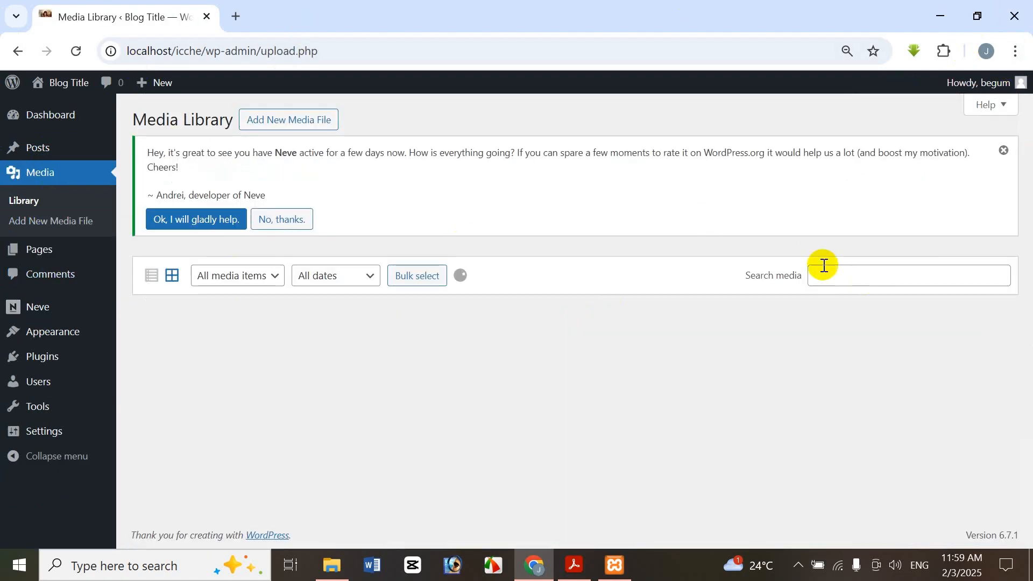
pyautogui.moveTo(1030, 174)
pyautogui.mouseDown()
pyautogui.moveTo(1017, 316)
pyautogui.moveTo(1008, 273)
pyautogui.moveTo(1029, 177)
pyautogui.mouseUp()
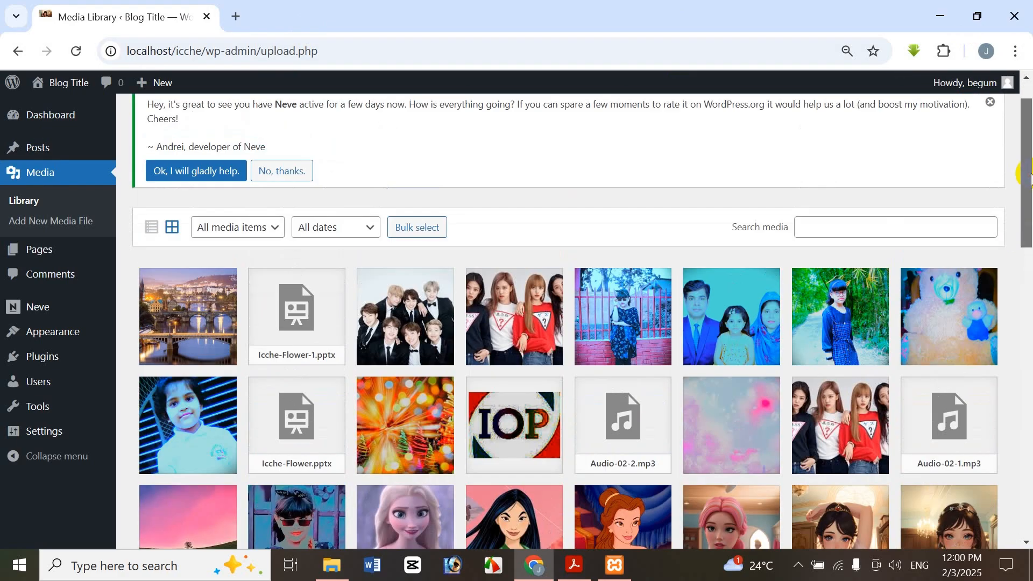
pyautogui.click(51, 121)
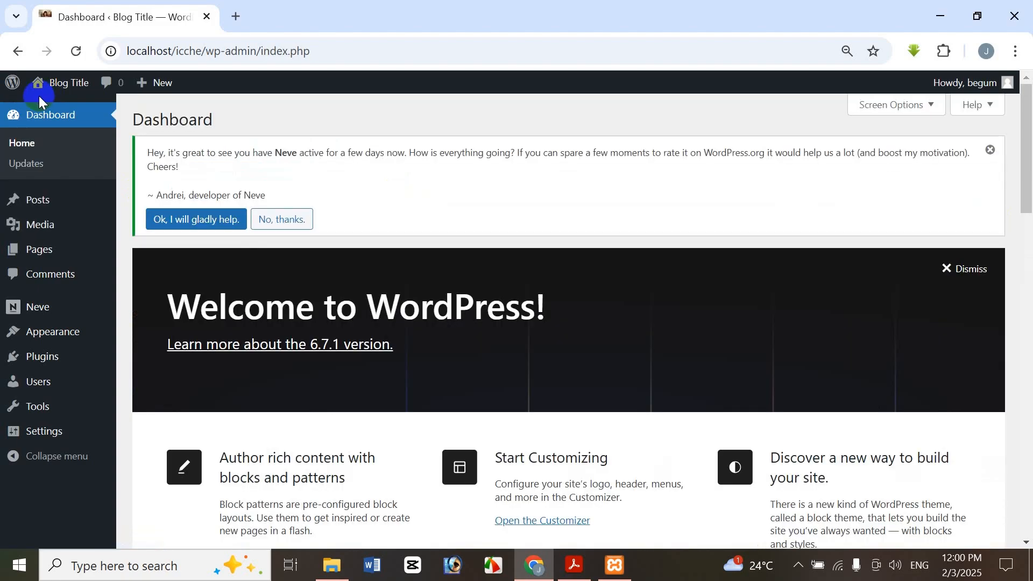
# Switch to Adobe Acrobat to view the tutorial's title page PDF
pyautogui.moveTo(38, 95)
pyautogui.moveTo(585, 567)
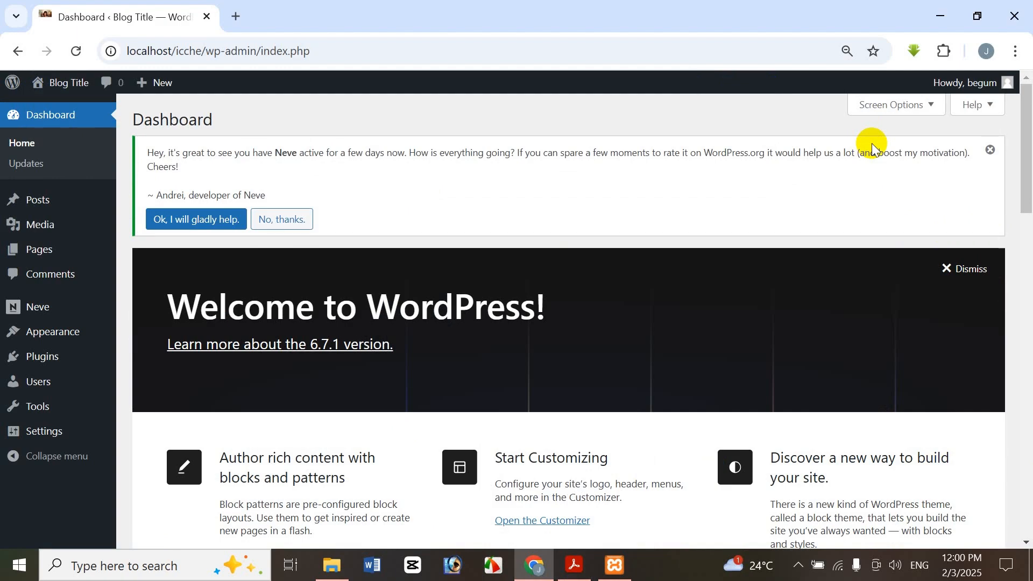
pyautogui.click(574, 565)
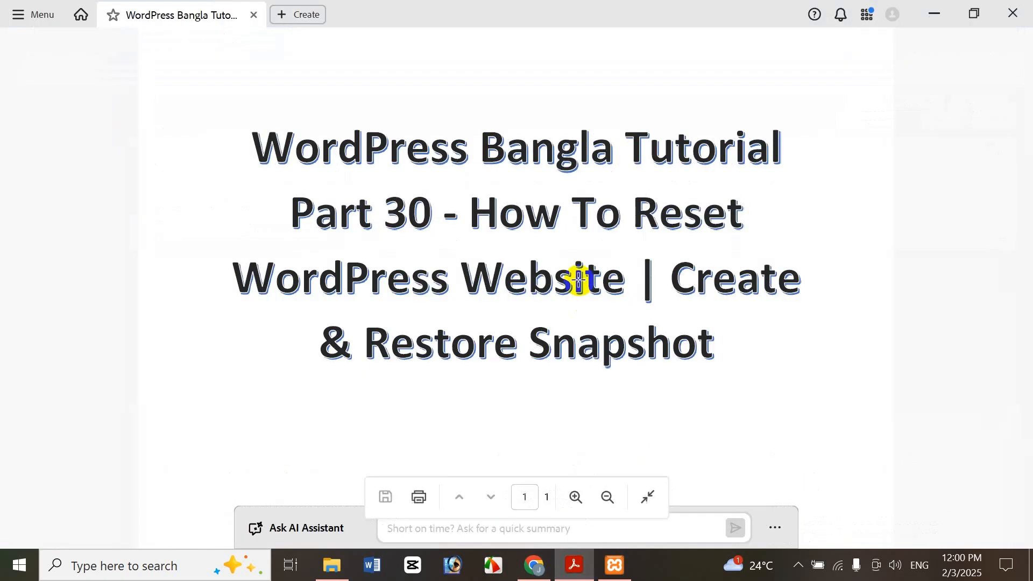